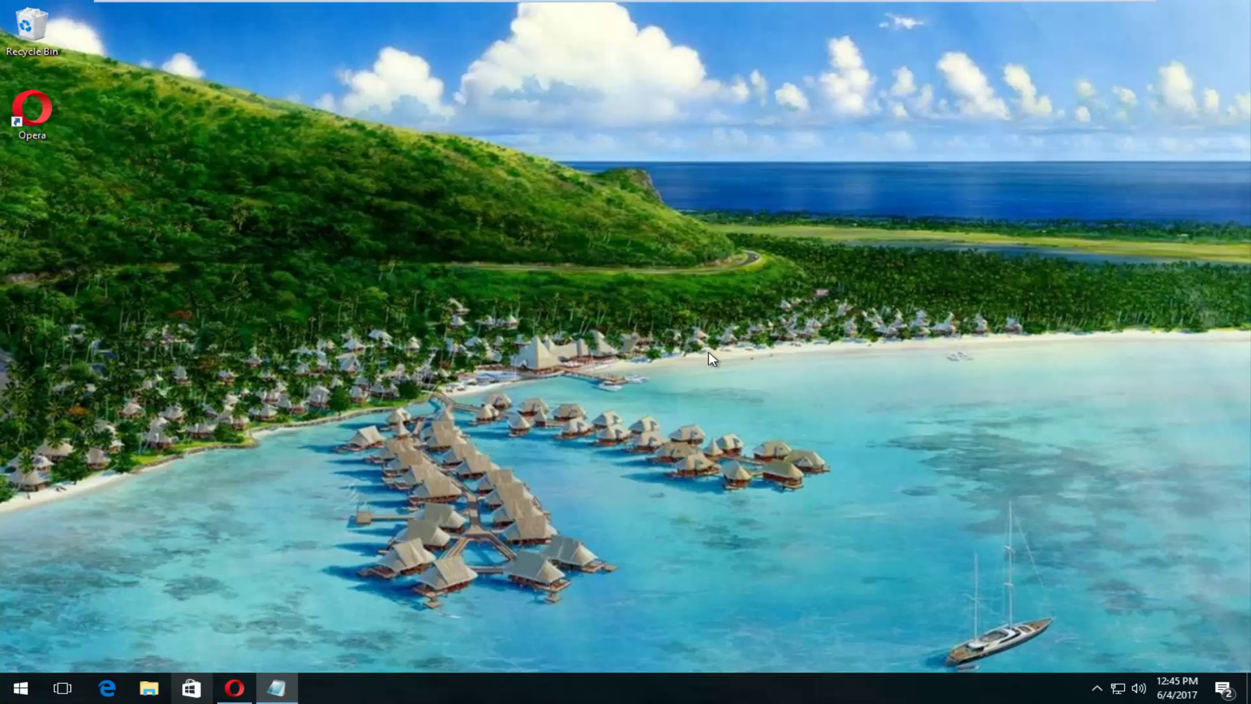
Step: Download Appsdiagnostic10.diagcab from Opera's troubleshooter article and launch the downloaded file
left_click(234, 688)
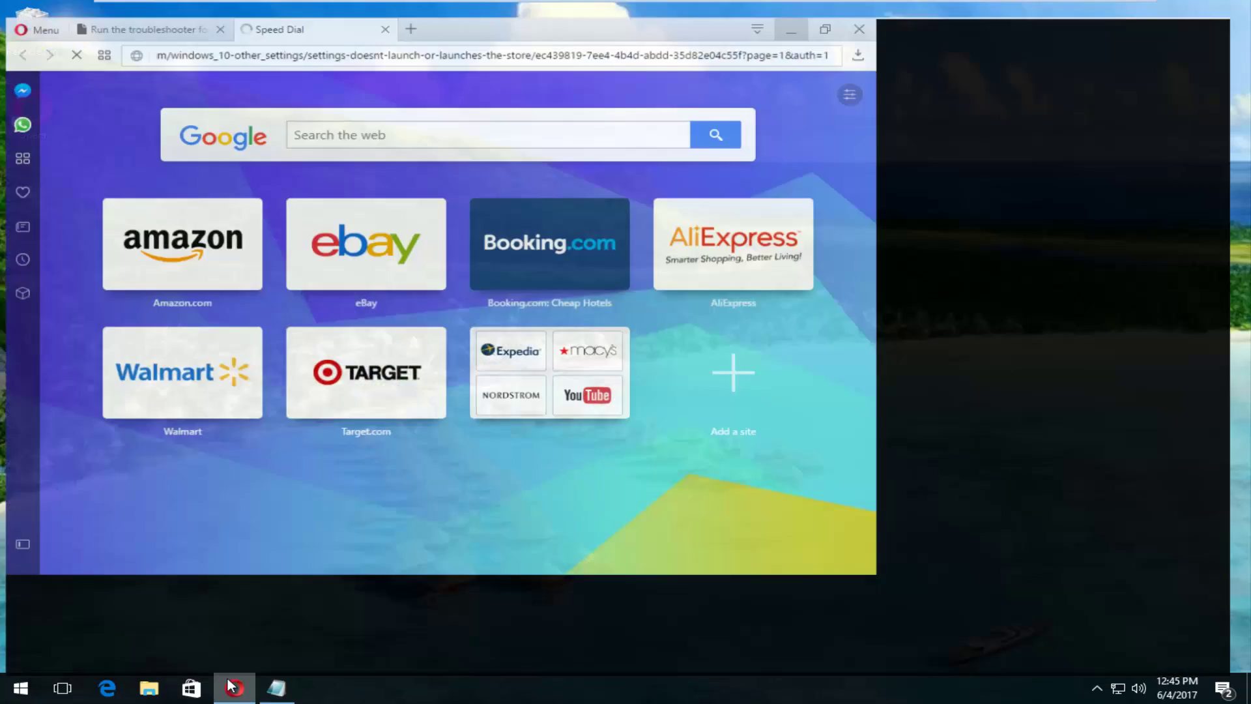
left_click(137, 12)
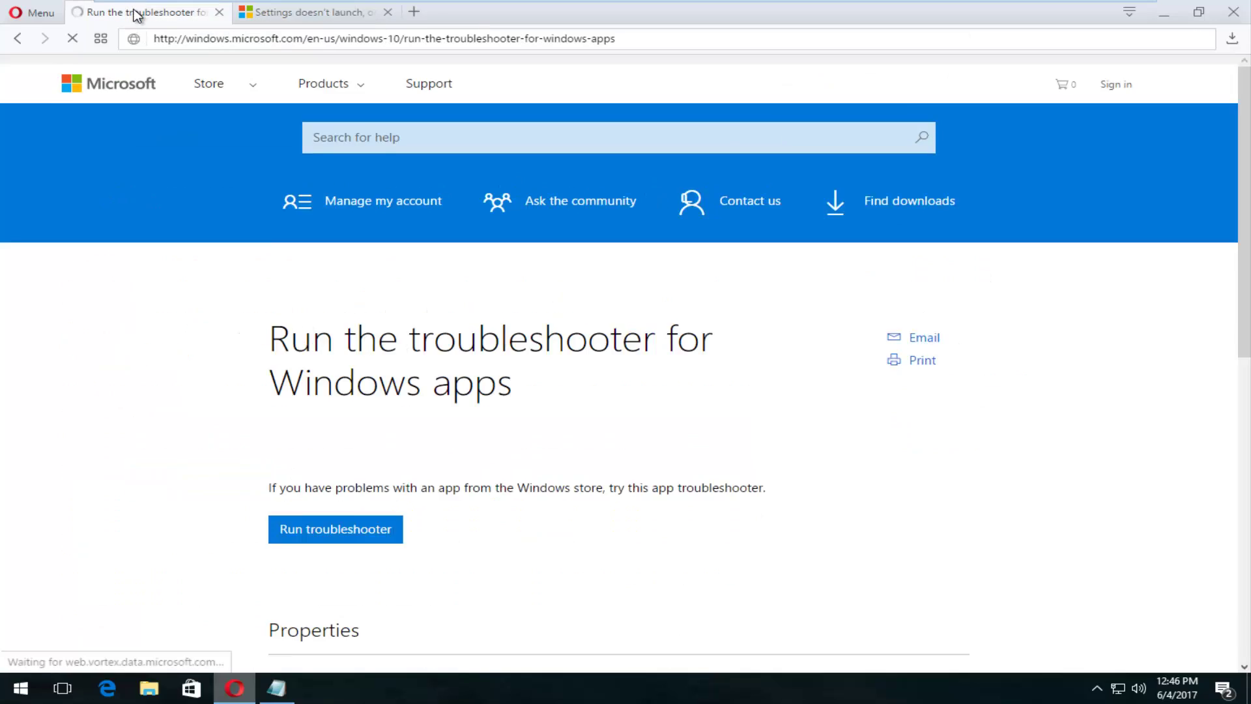
scroll(344, 309, "down", 3)
scroll(338, 273, "down", 3)
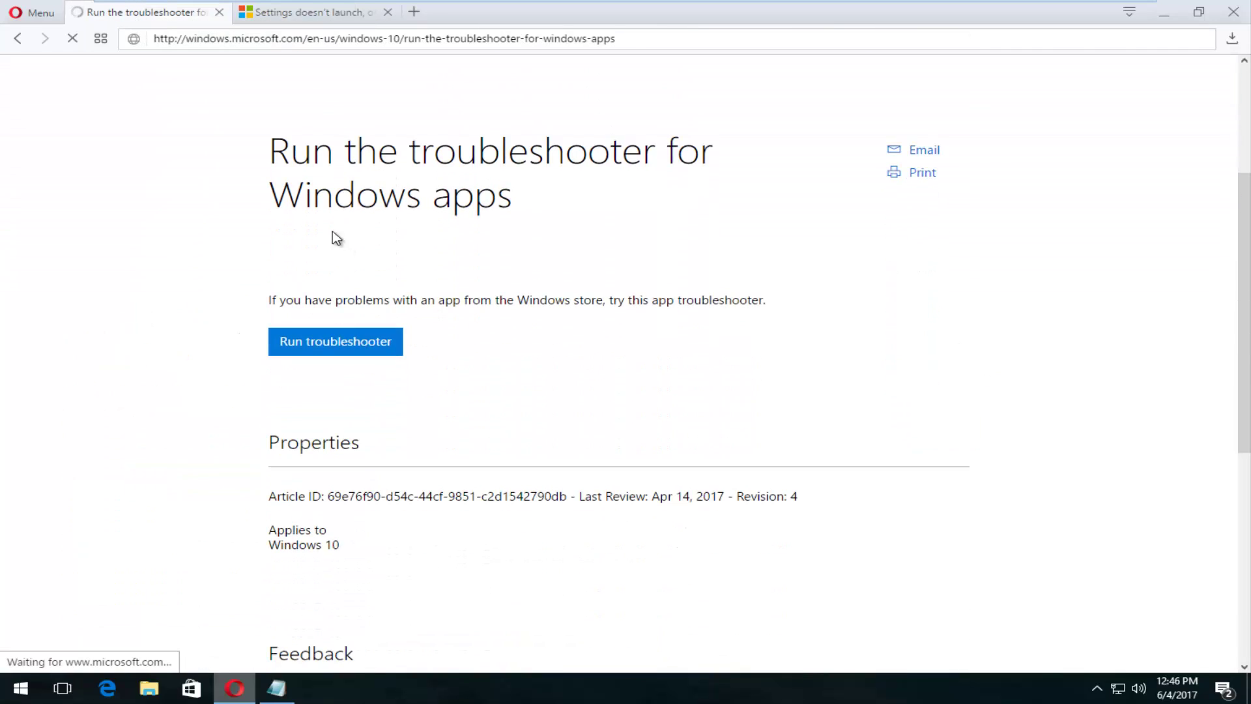
left_click(321, 344)
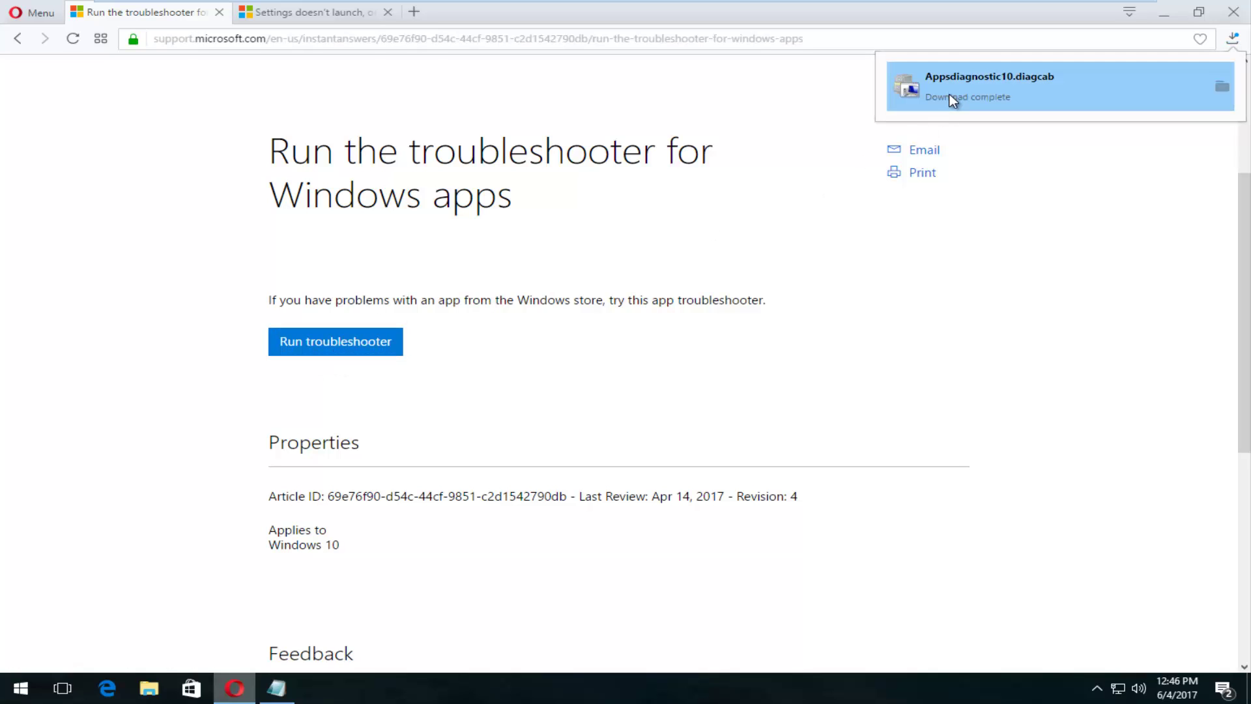
left_click(975, 89)
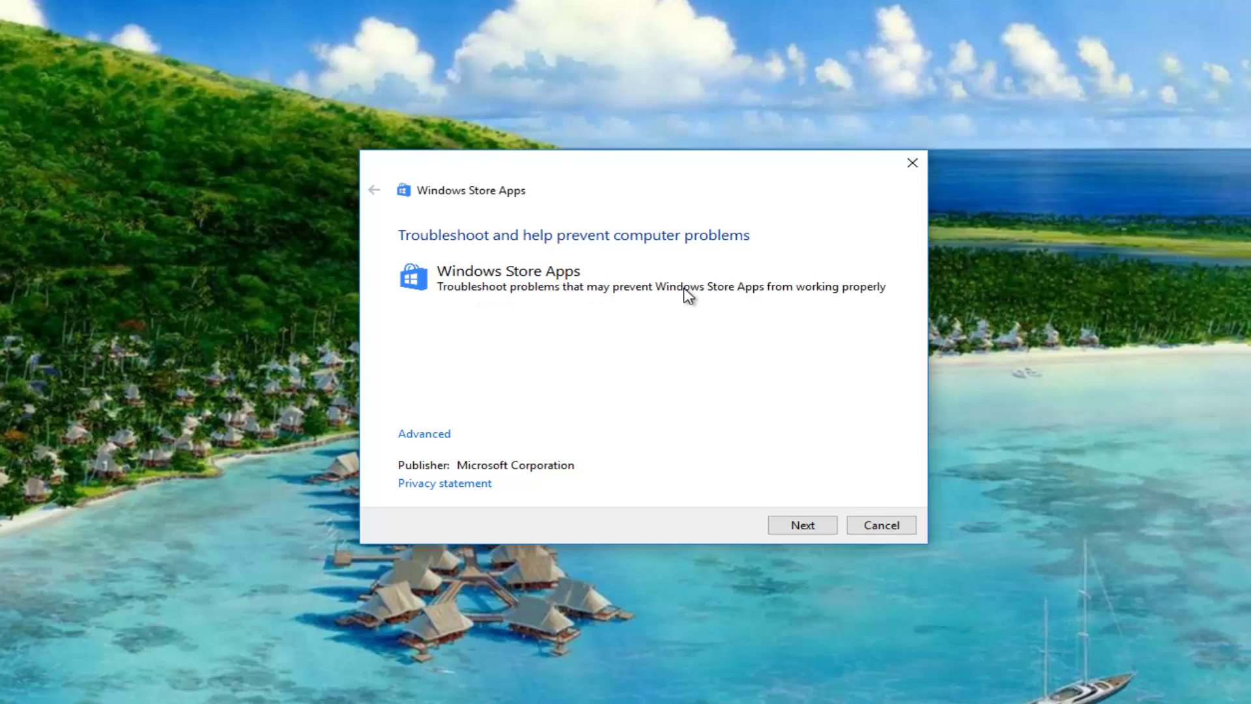
Step: Advance the Windows Store Apps troubleshooter through detection and past the Microsoft account page
left_click(804, 521)
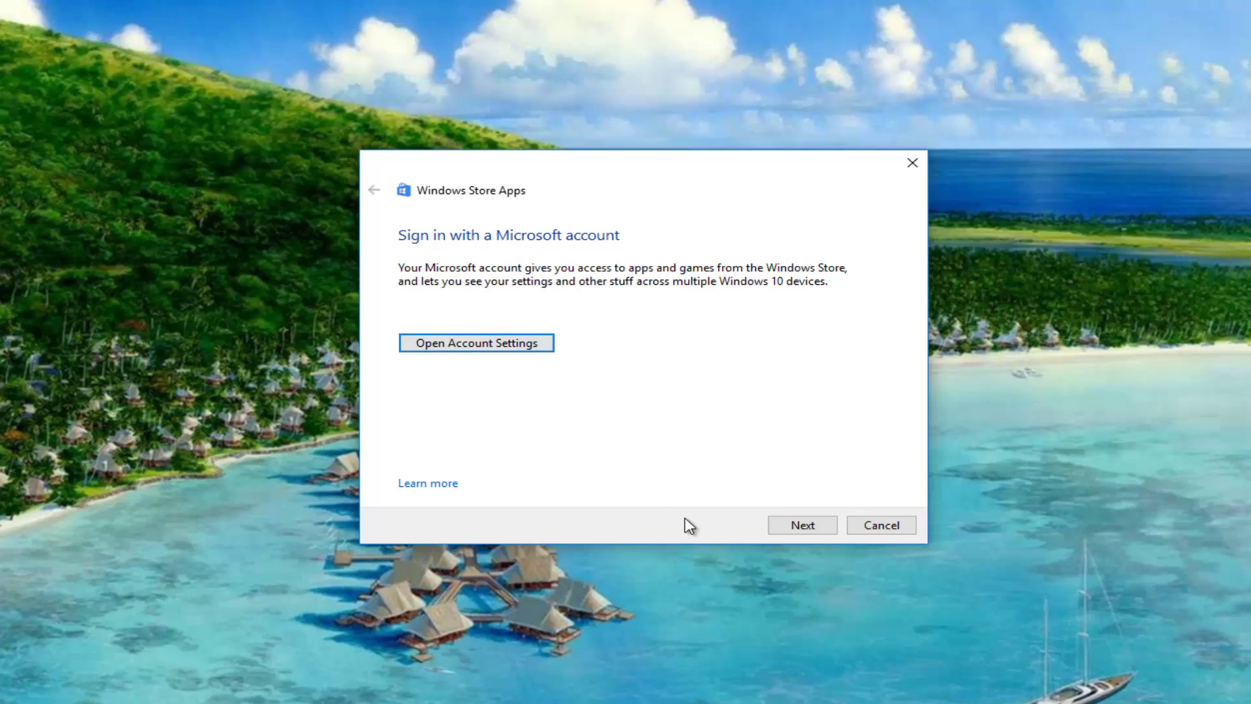
left_click(801, 525)
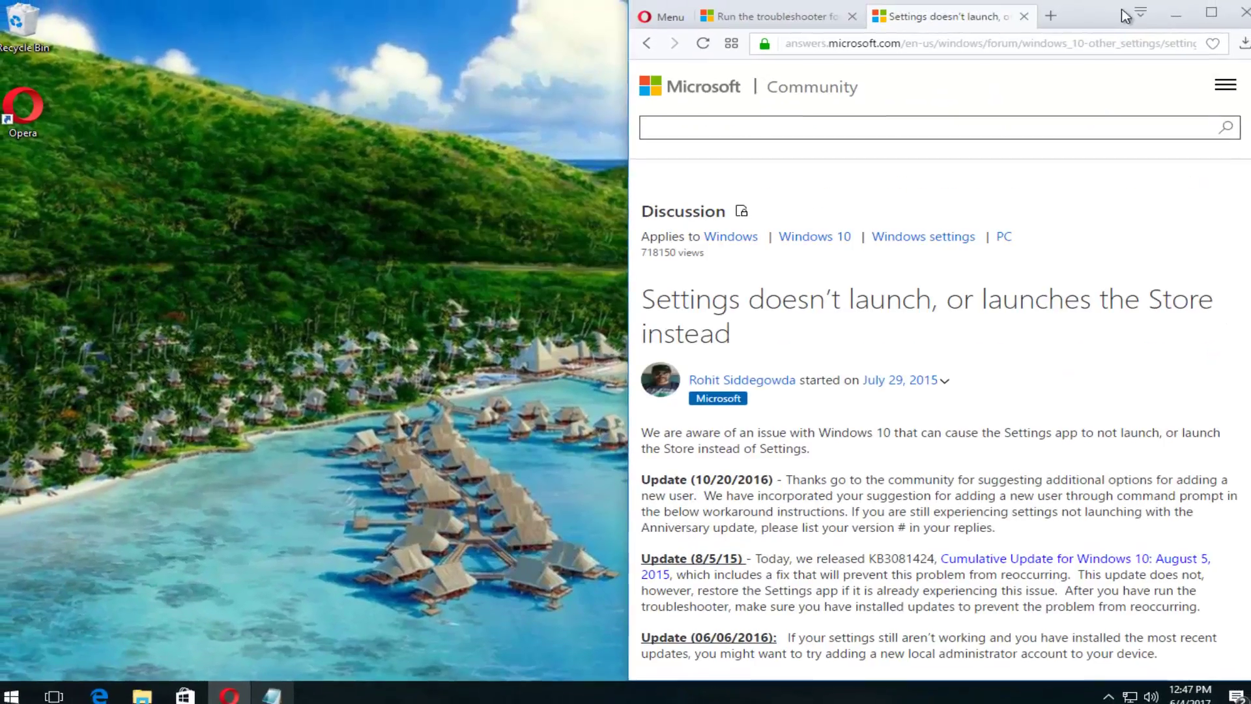
scroll(473, 291, "down", 5)
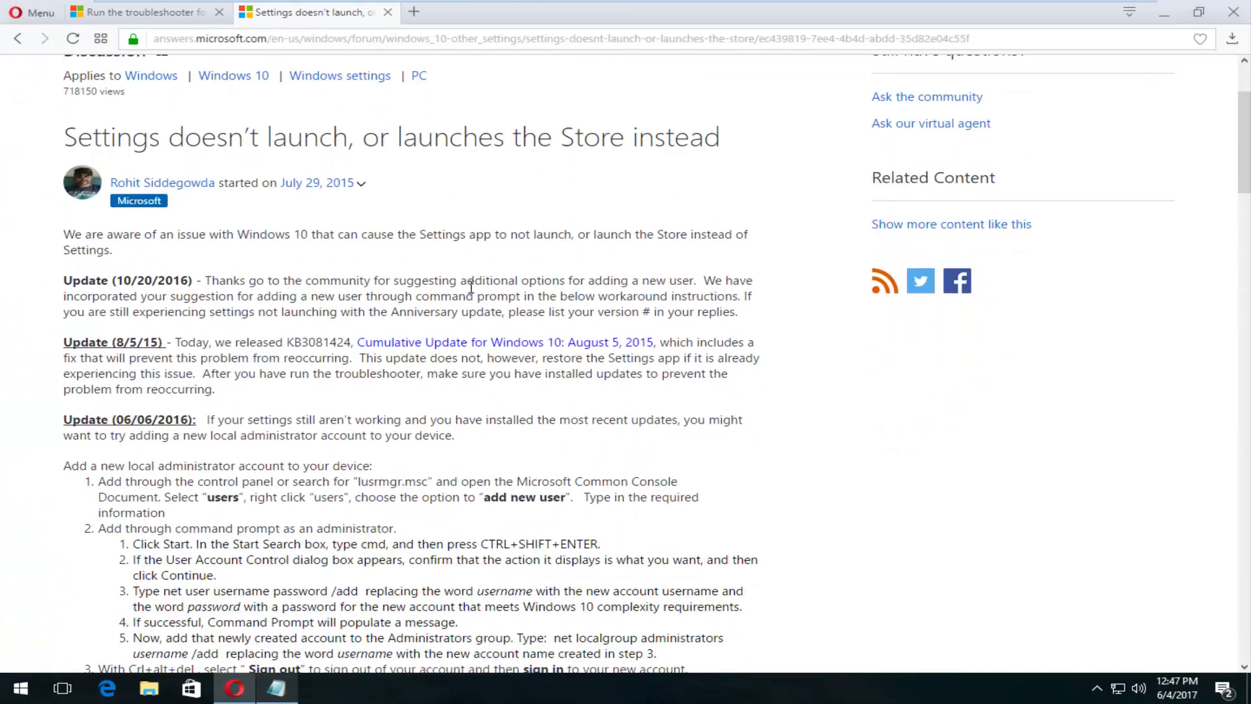
scroll(472, 291, "down", 5)
scroll(462, 290, "down", 5)
scroll(462, 291, "down", 3)
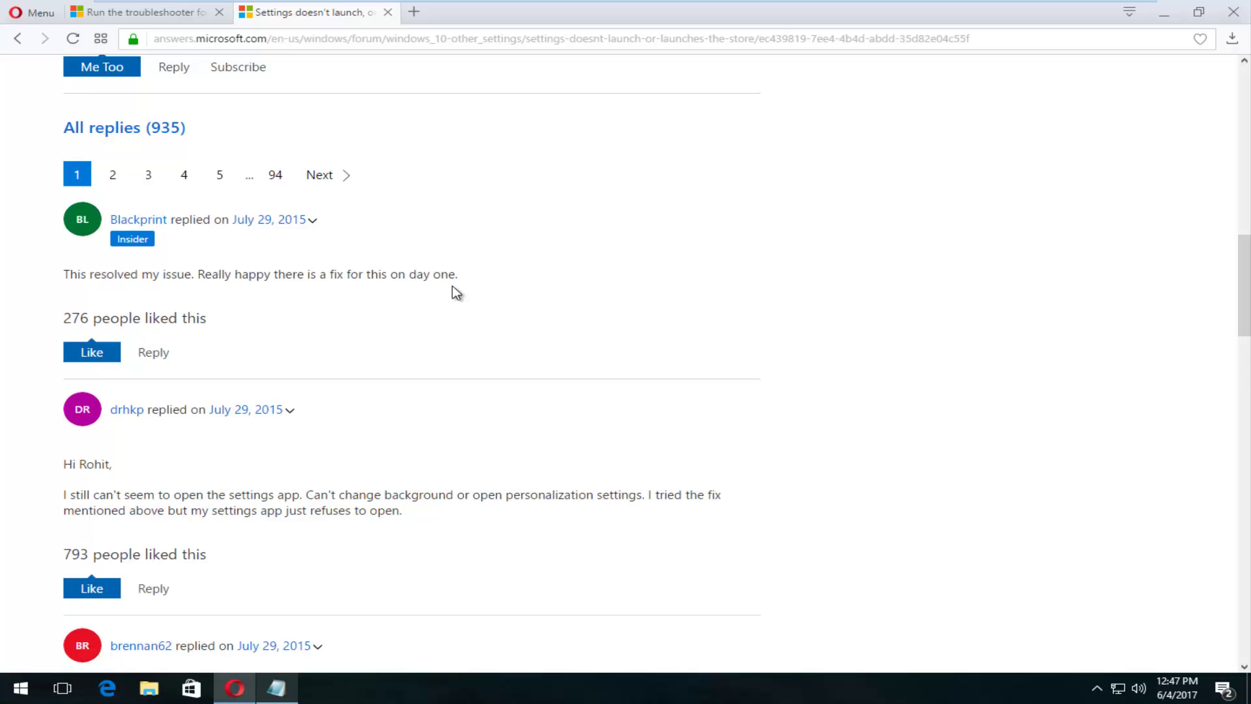
scroll(460, 293, "up", 10)
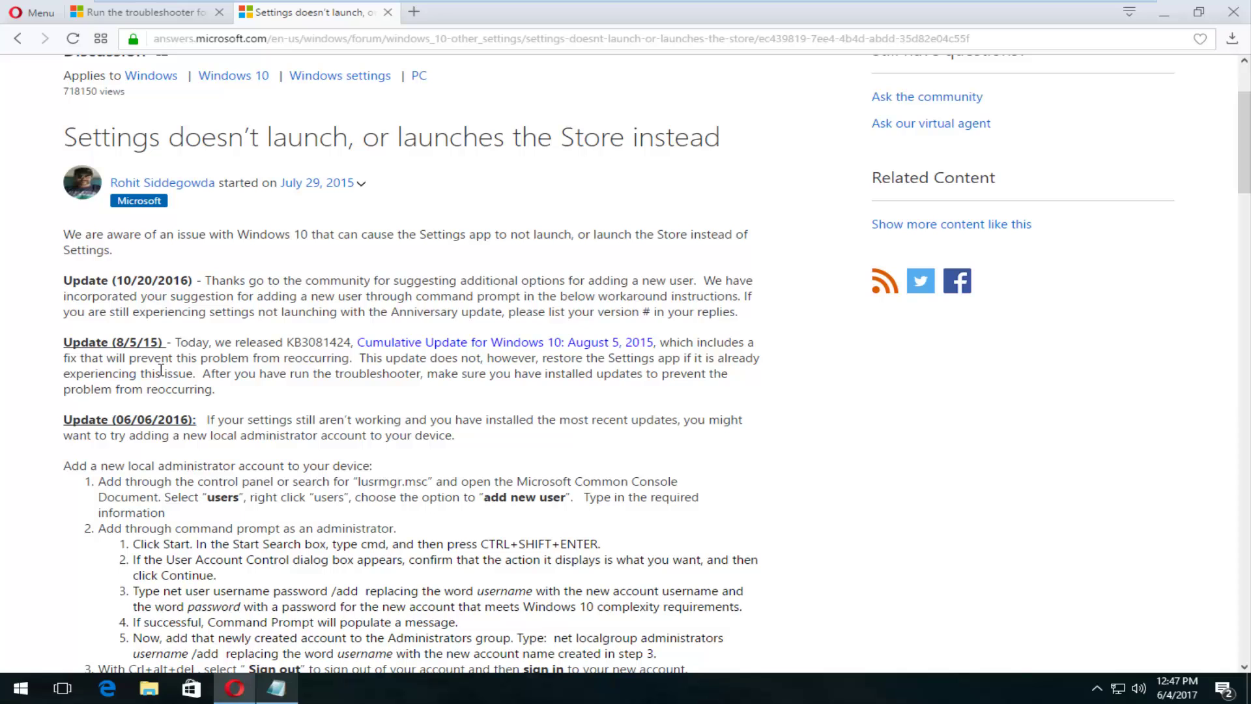
scroll(161, 372, "down", 1)
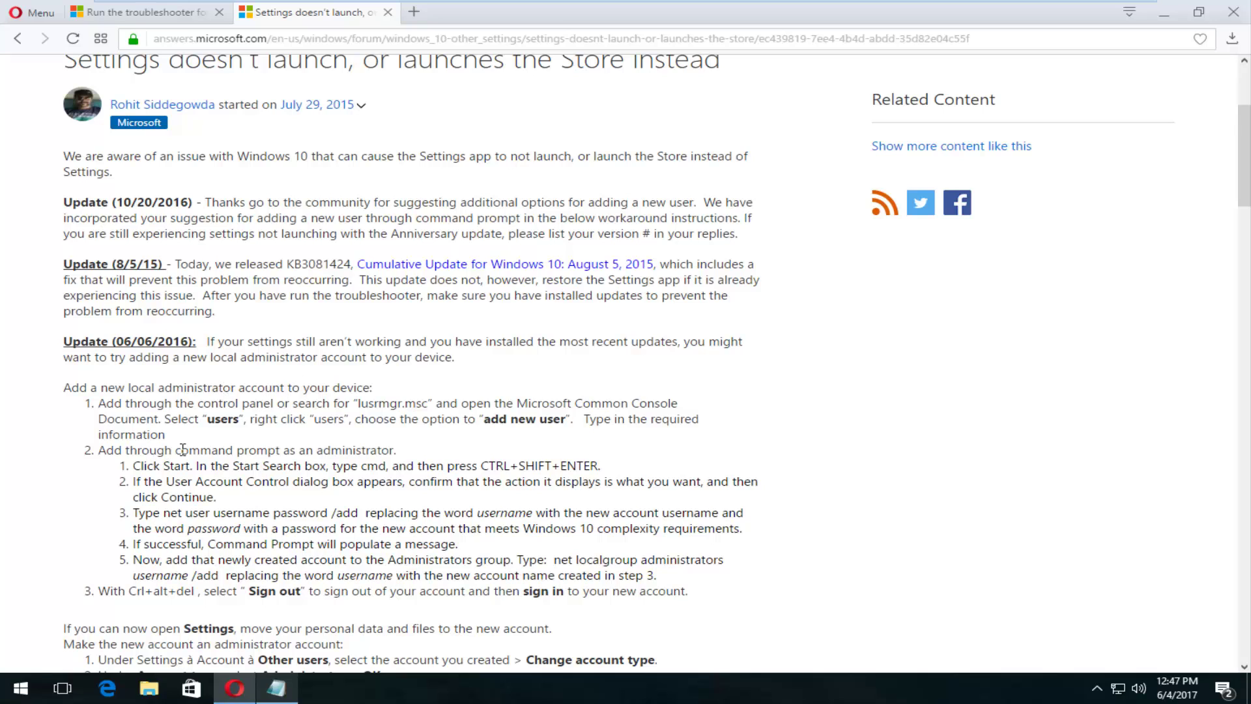
scroll(241, 385, "down", 2)
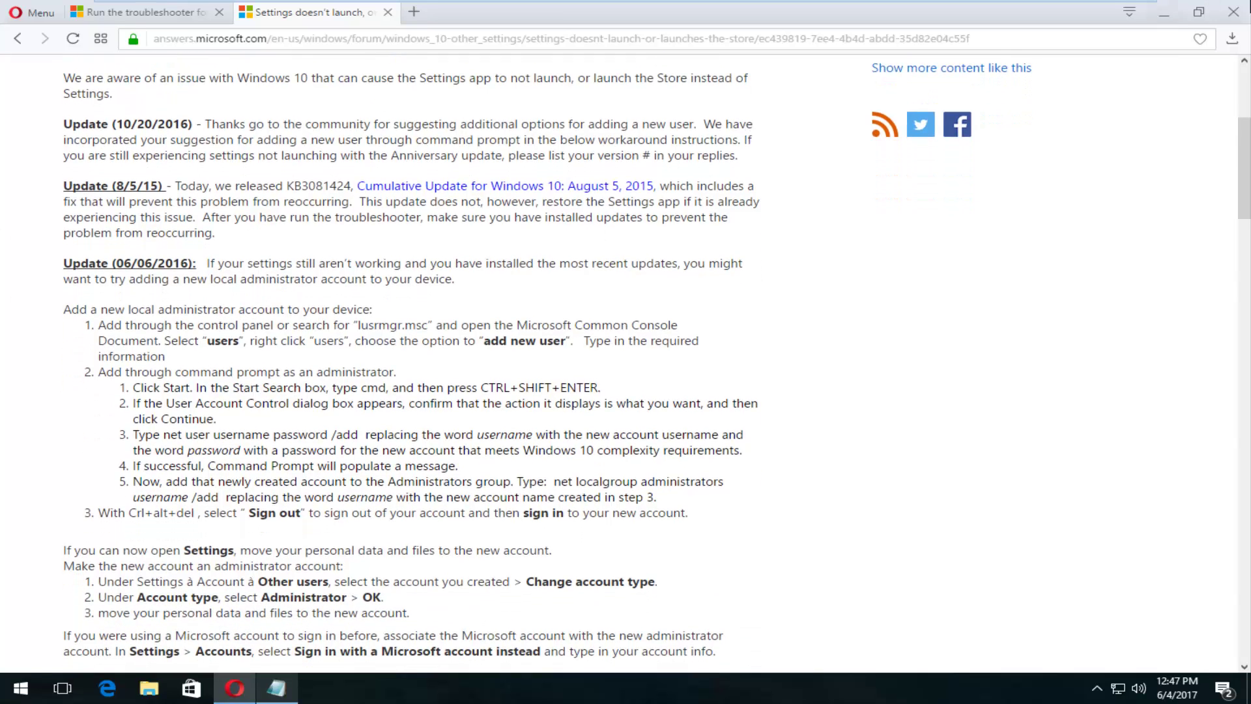
left_click(1233, 12)
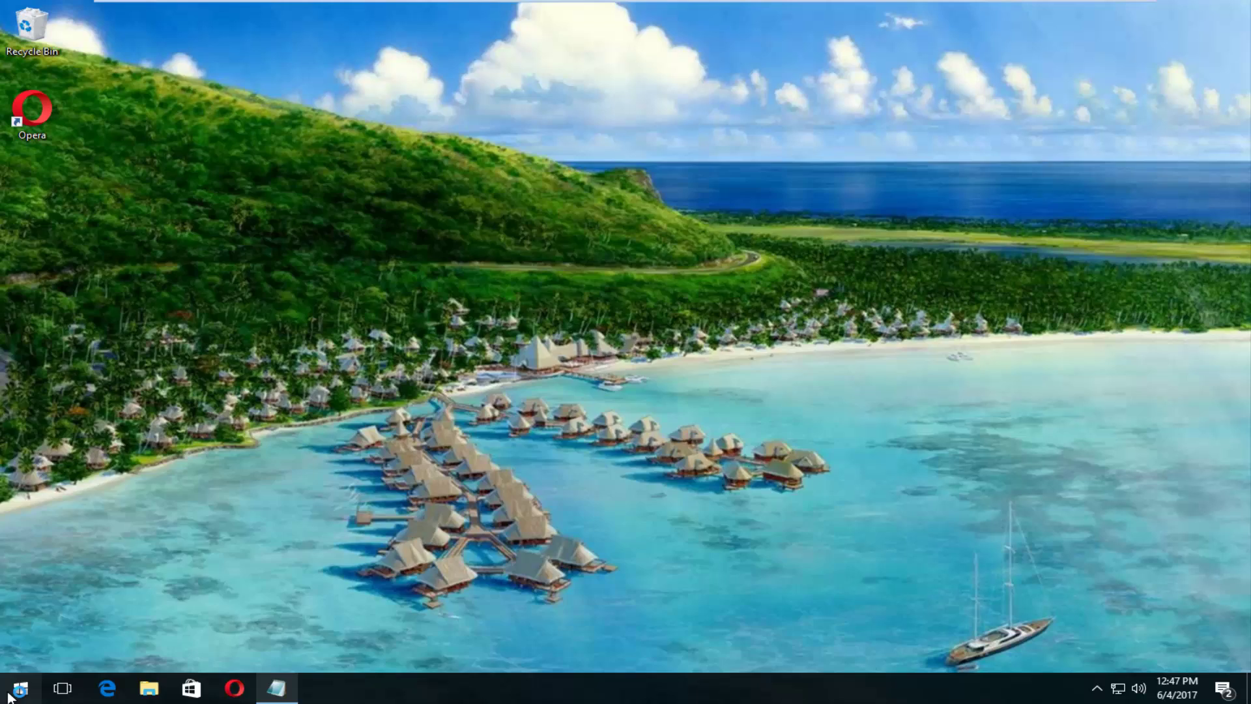
left_click(20, 689)
type("upda")
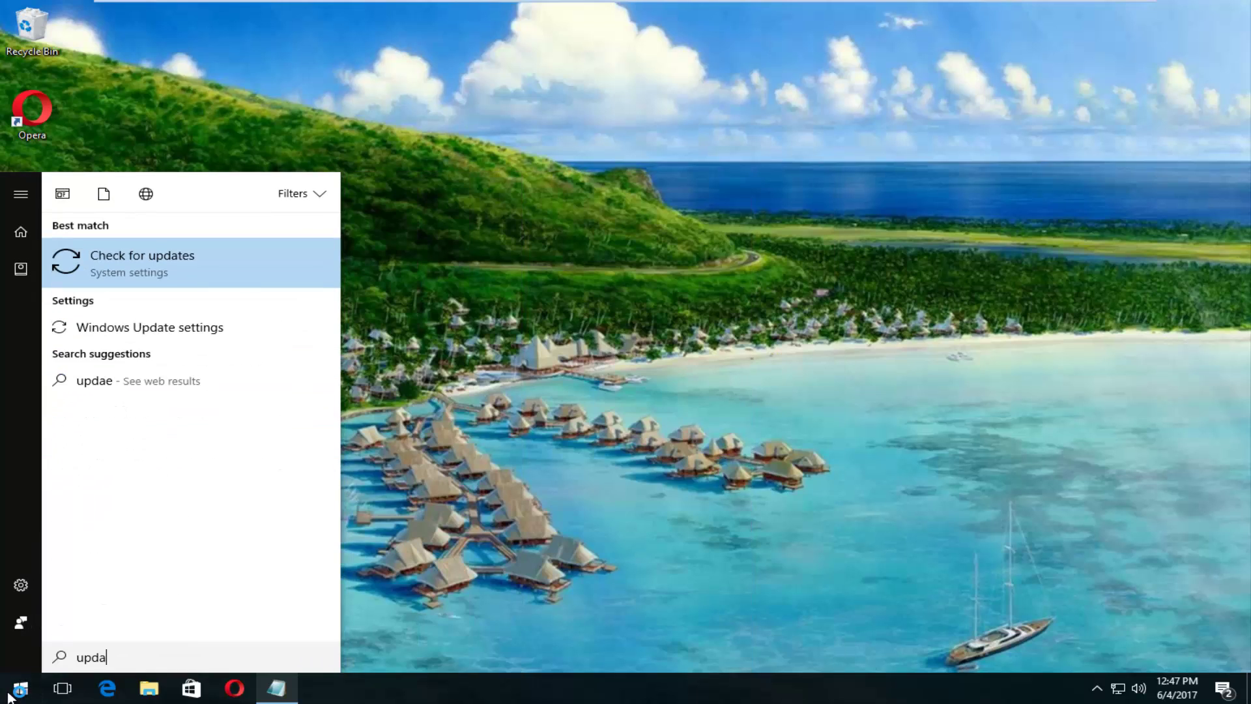
type("ete")
left_click(137, 273)
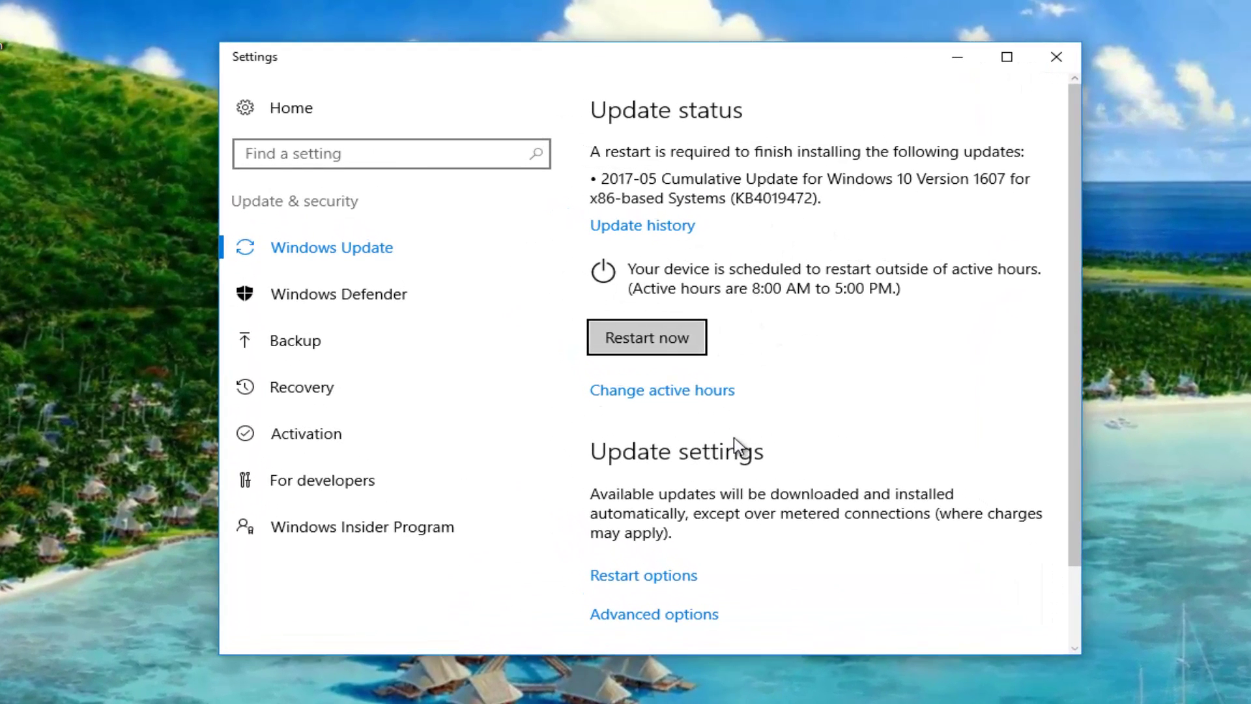
left_click(643, 227)
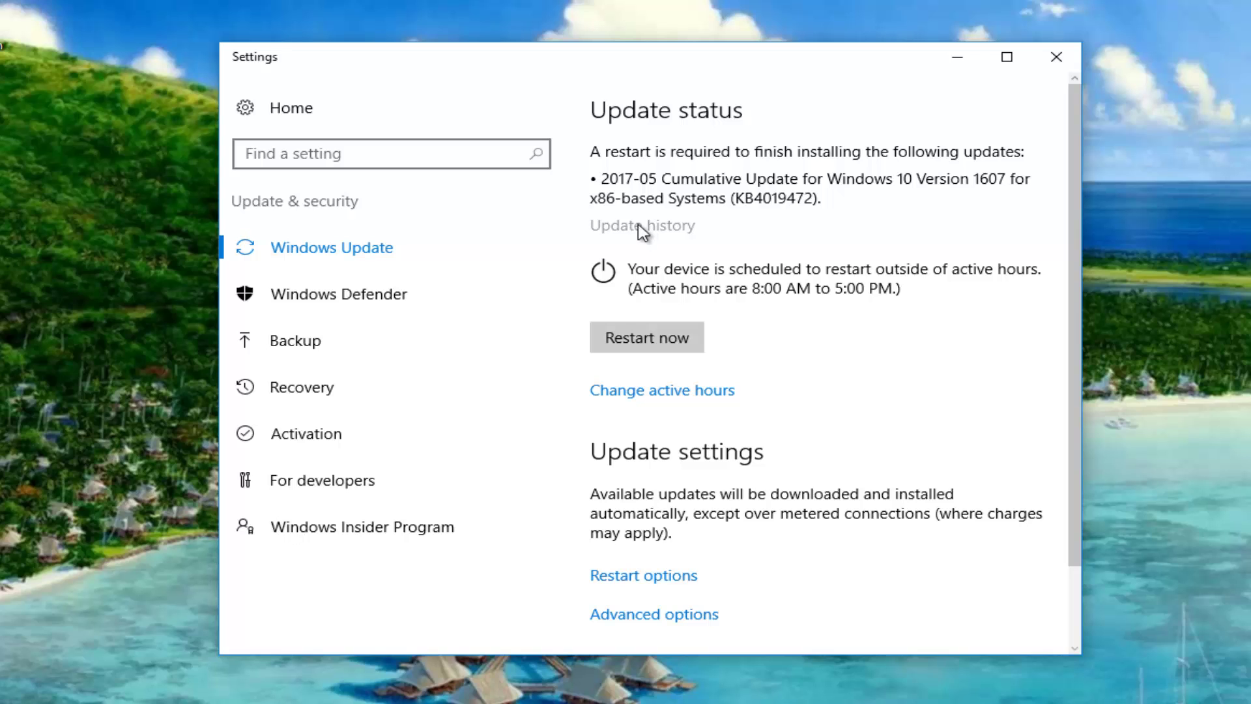
scroll(645, 337, "down", 3)
scroll(645, 361, "up", 2)
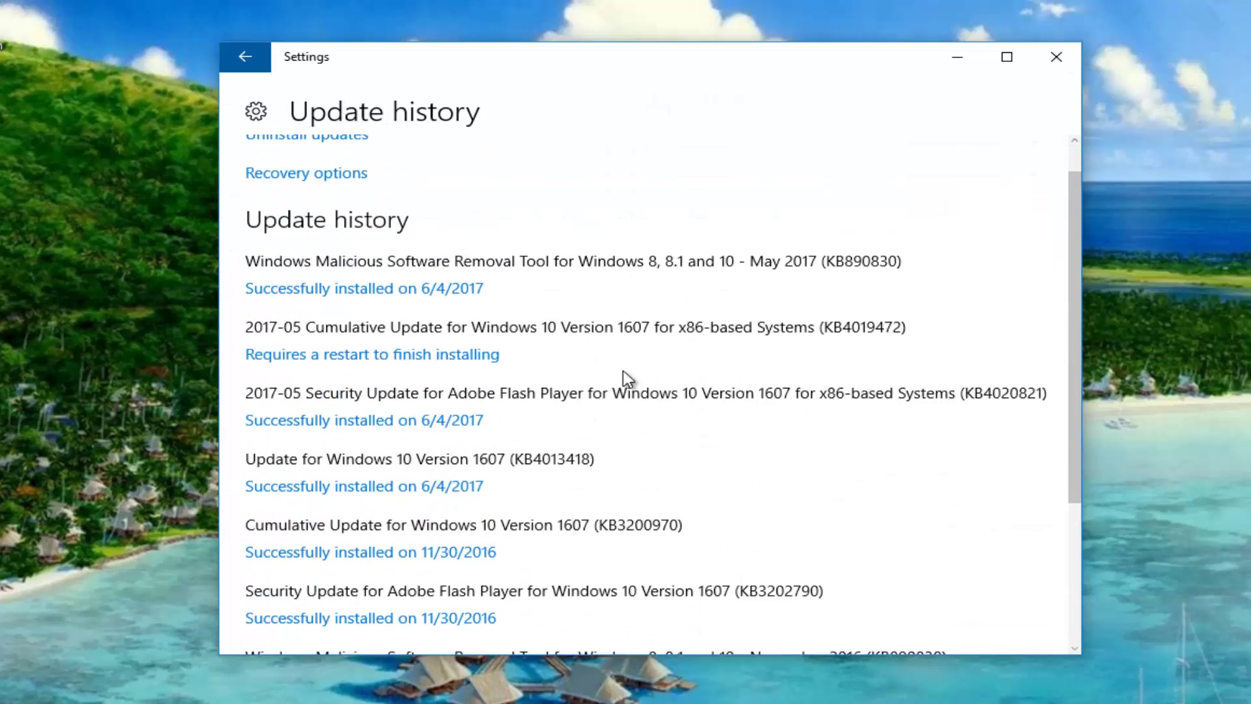
scroll(626, 367, "up", 1)
left_click(244, 57)
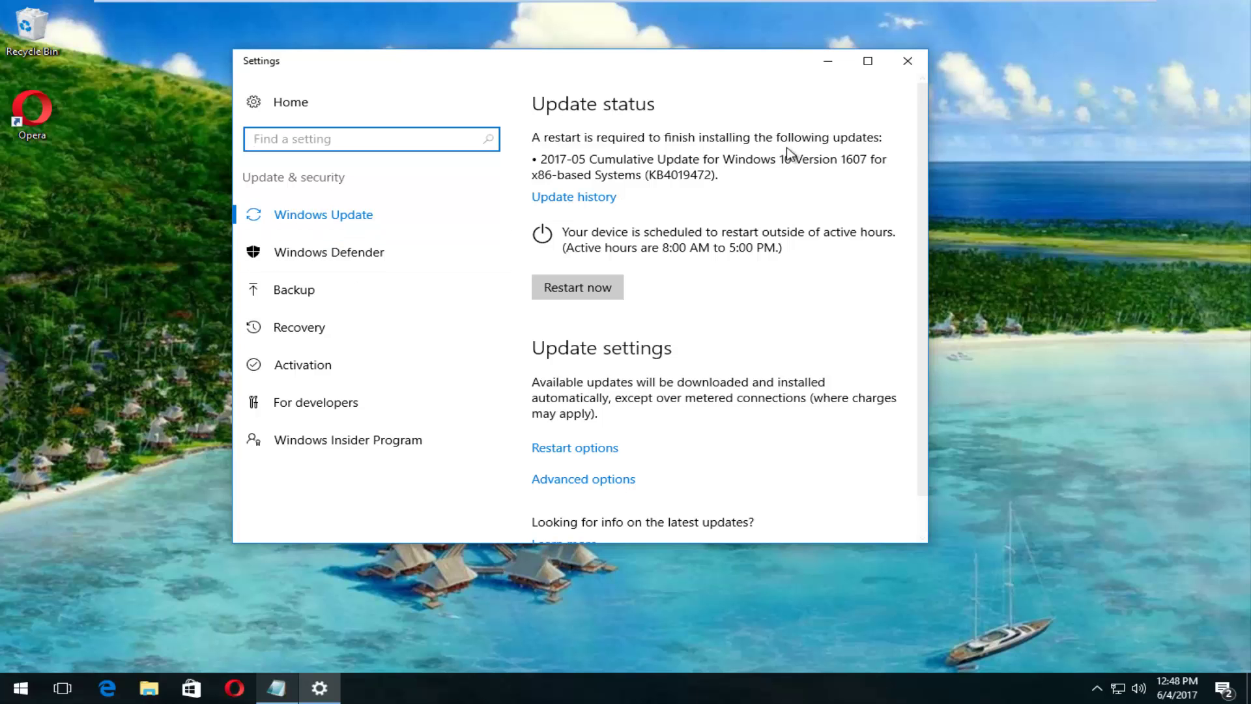
Step: Close Settings and open the Services console through Windows search
left_click(908, 61)
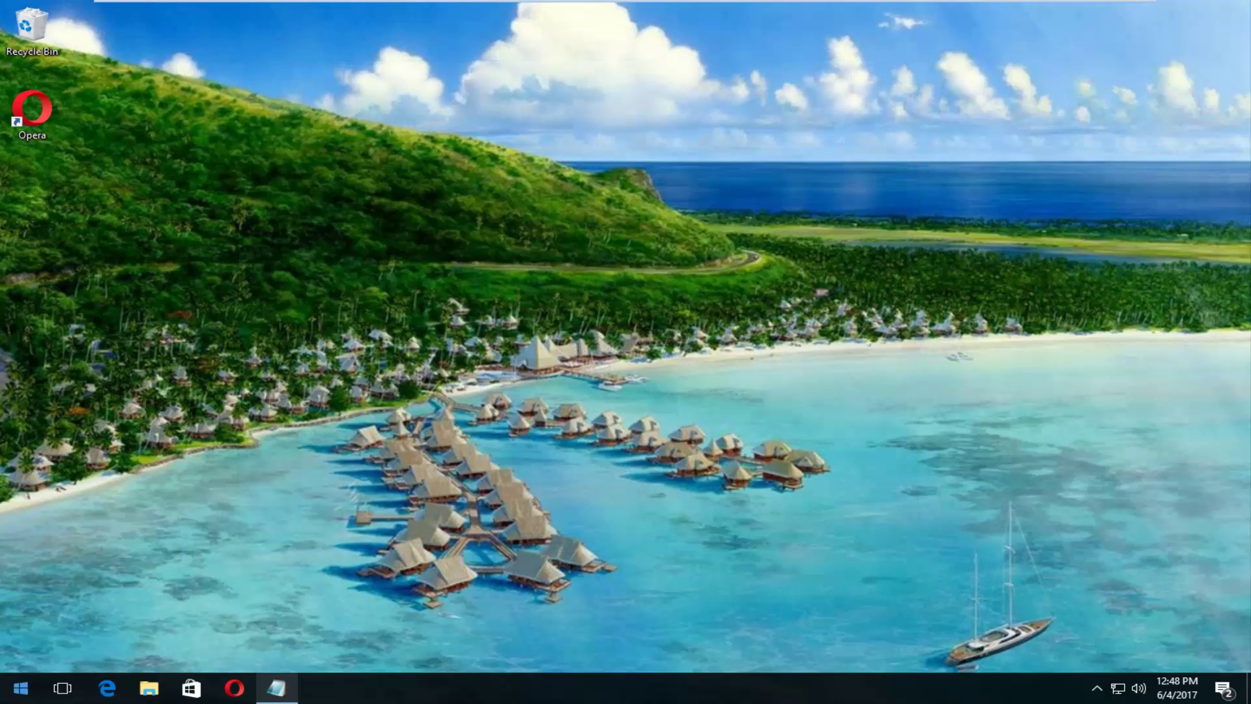
key("super")
type("se")
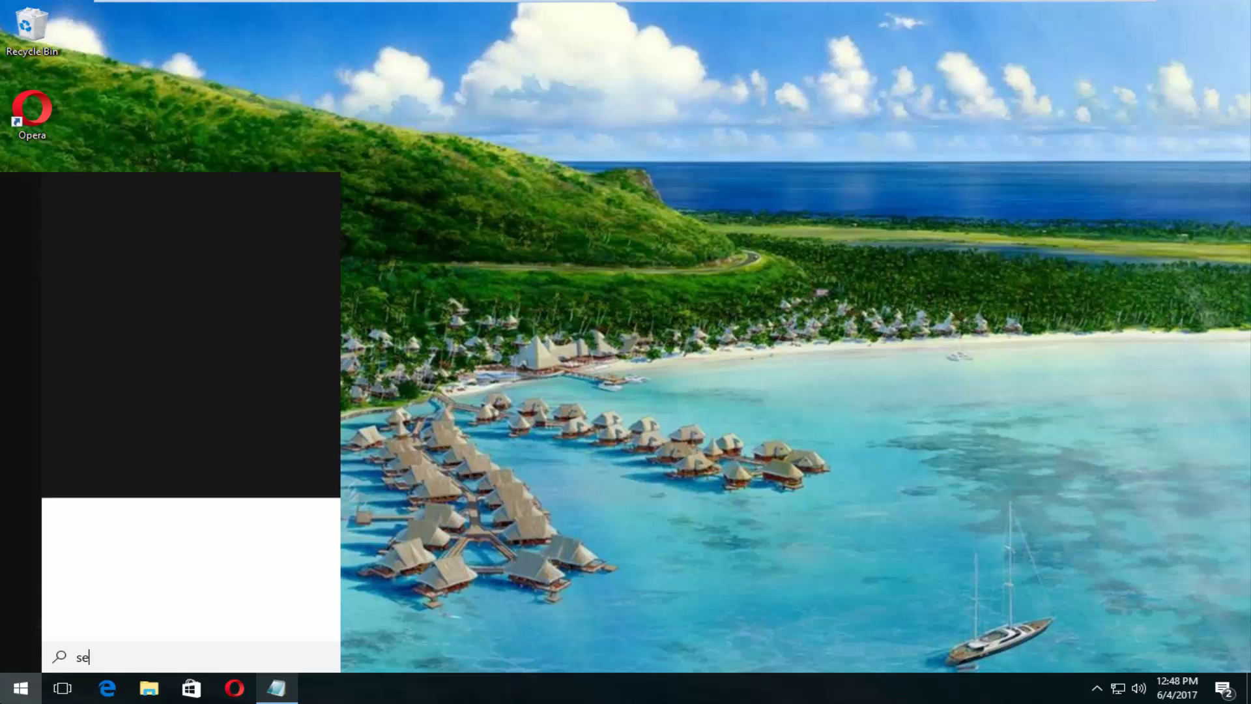
type("rvices")
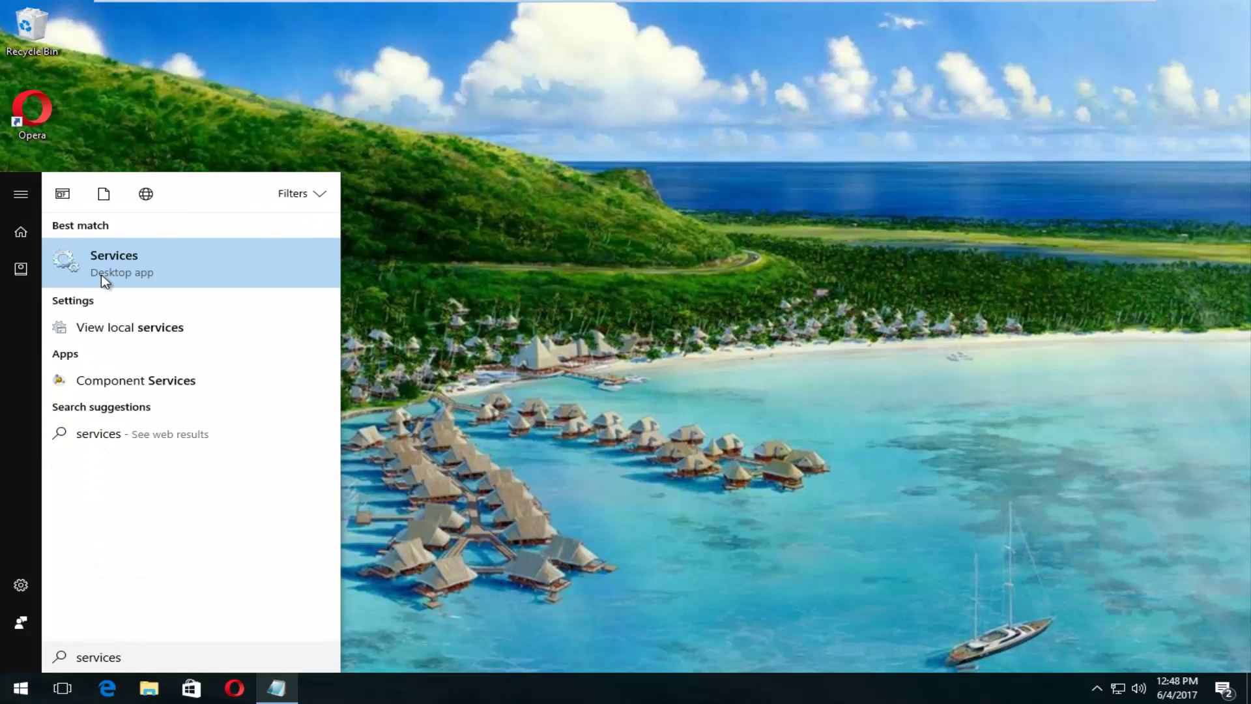
left_click(101, 275)
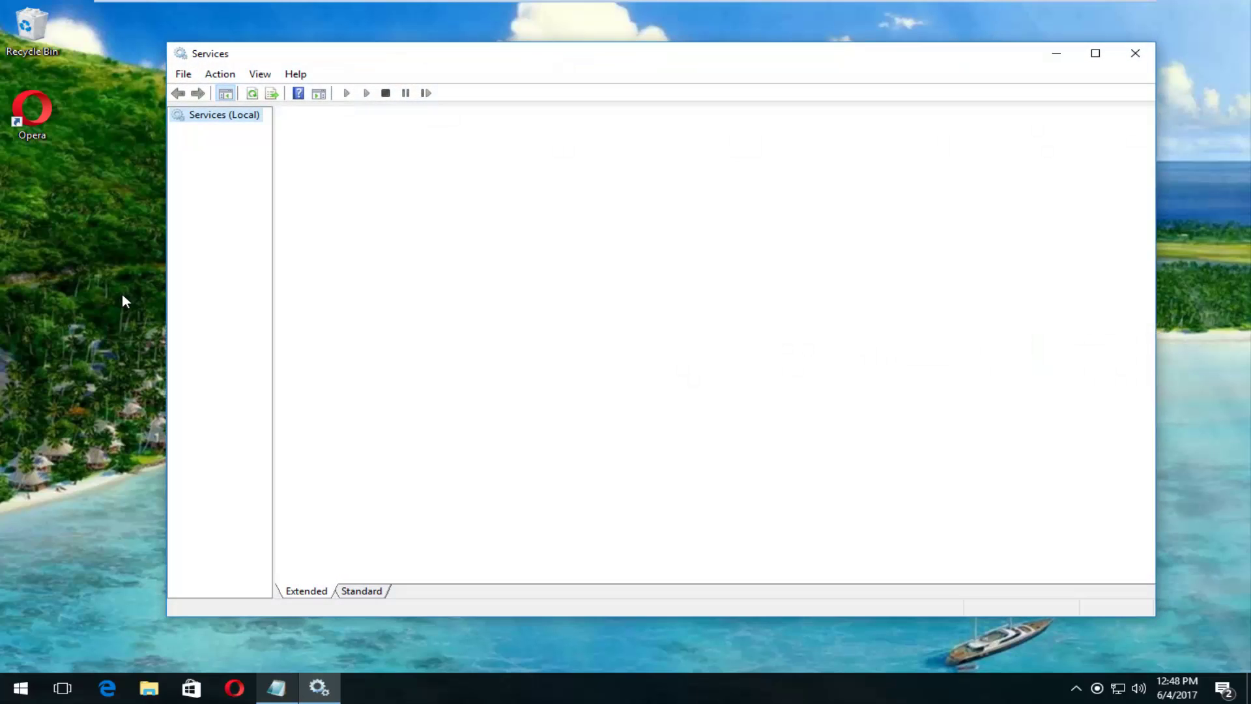
left_click(558, 347)
scroll(619, 375, "down", 5)
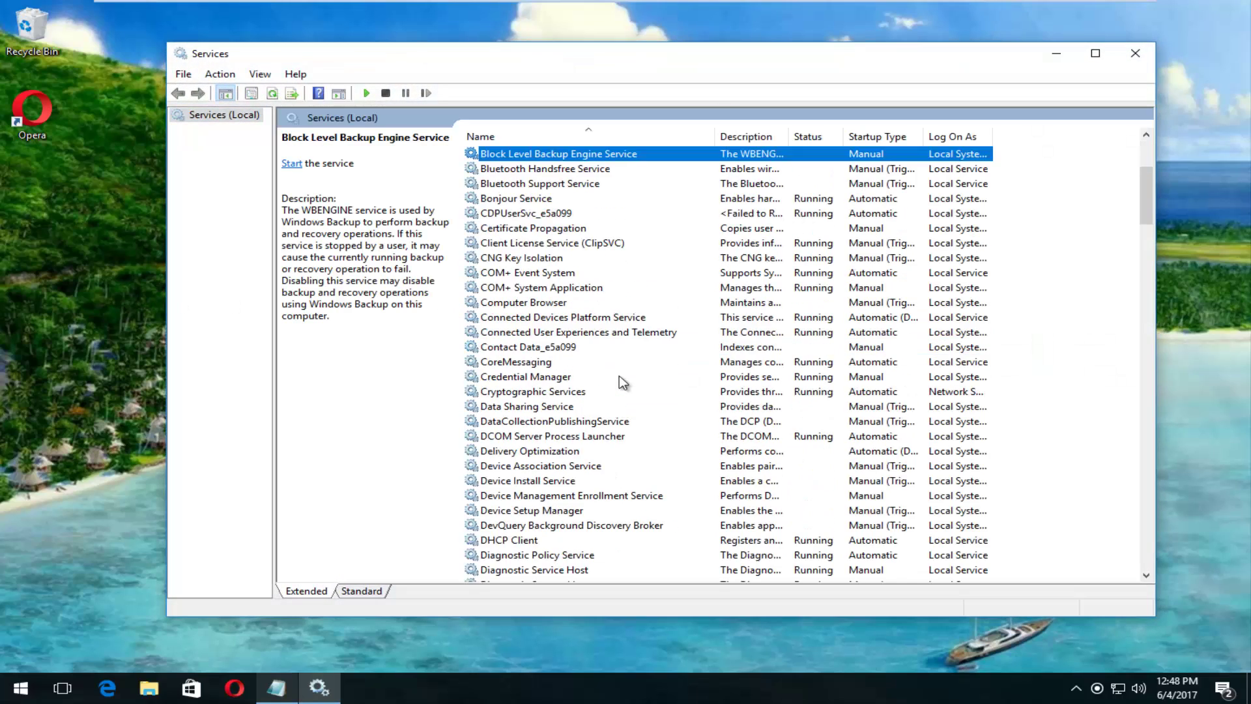
scroll(606, 390, "down", 5)
scroll(607, 390, "down", 5)
scroll(606, 390, "down", 8)
scroll(606, 391, "down", 8)
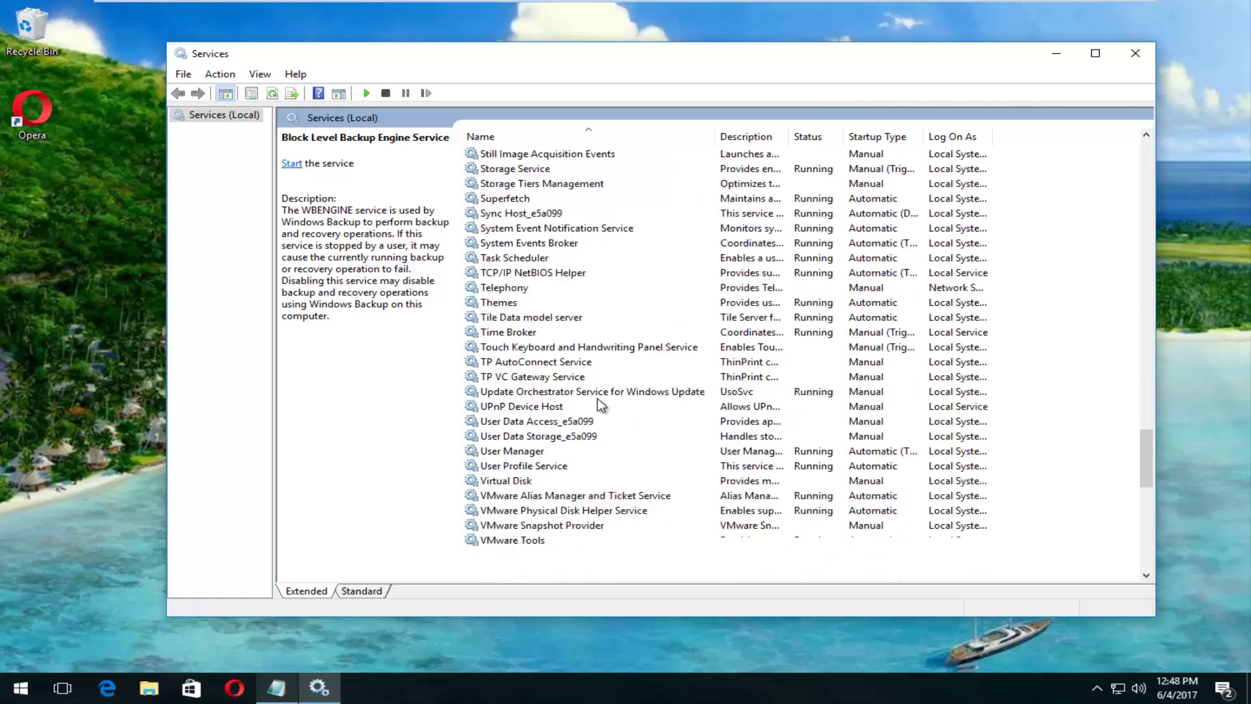
scroll(587, 406, "down", 4)
scroll(582, 411, "down", 3)
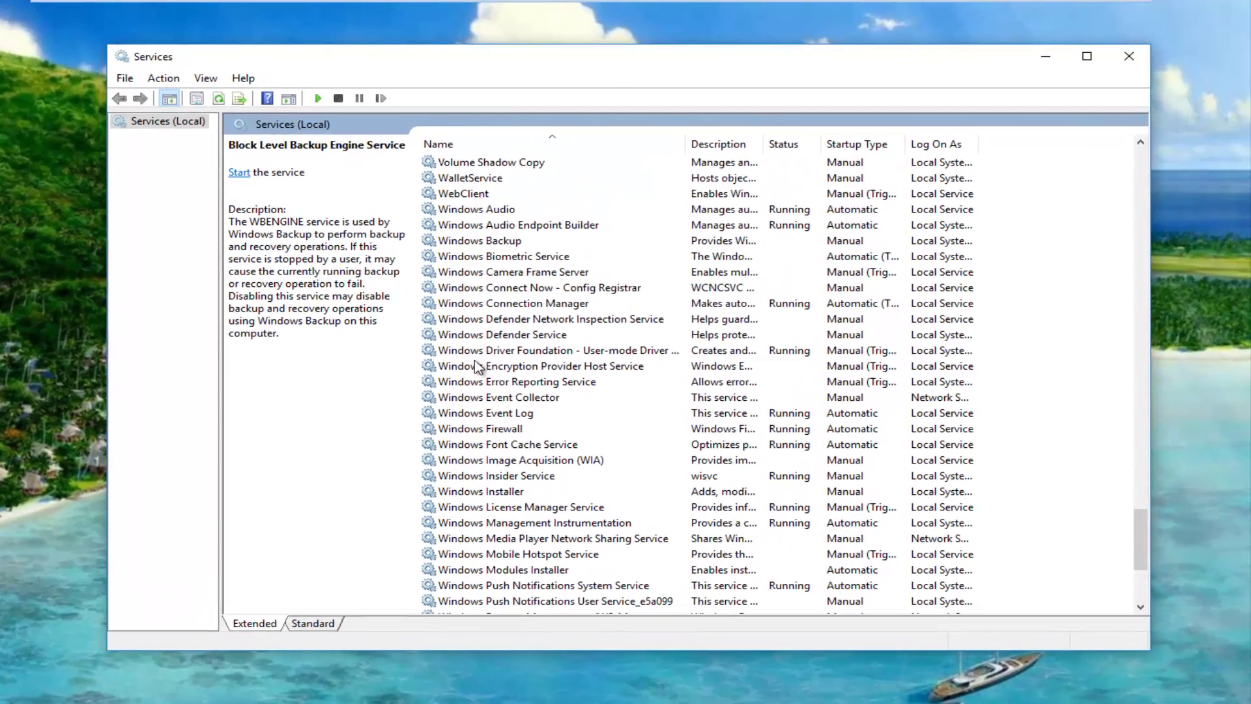
scroll(479, 369, "down", 4)
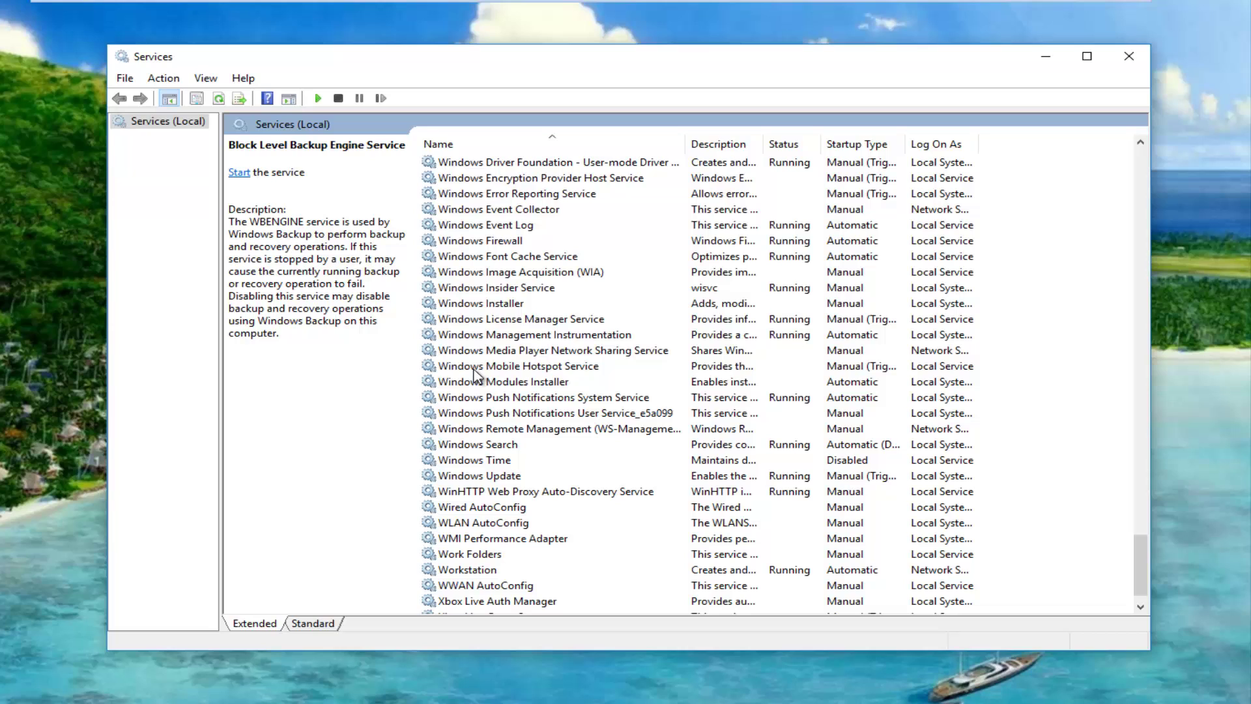
Step: Change the Windows Update service startup type to Automatic and apply it
left_click(468, 479)
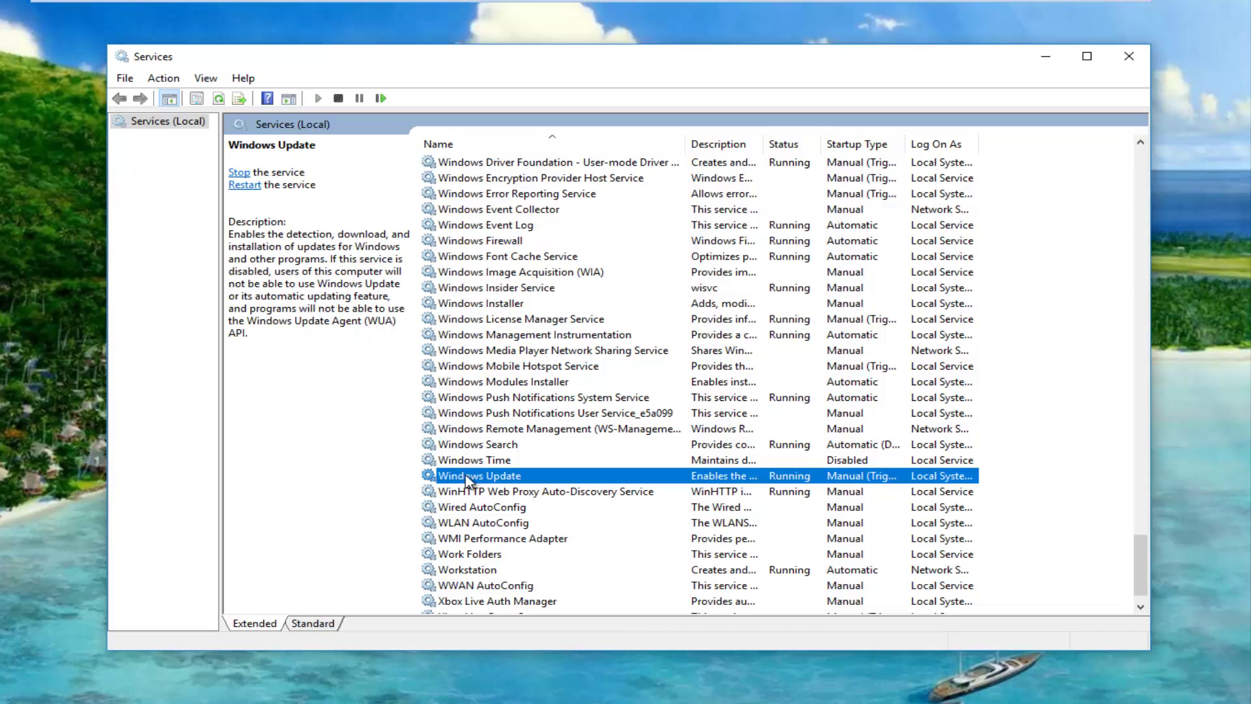
right_click(469, 480)
left_click(510, 631)
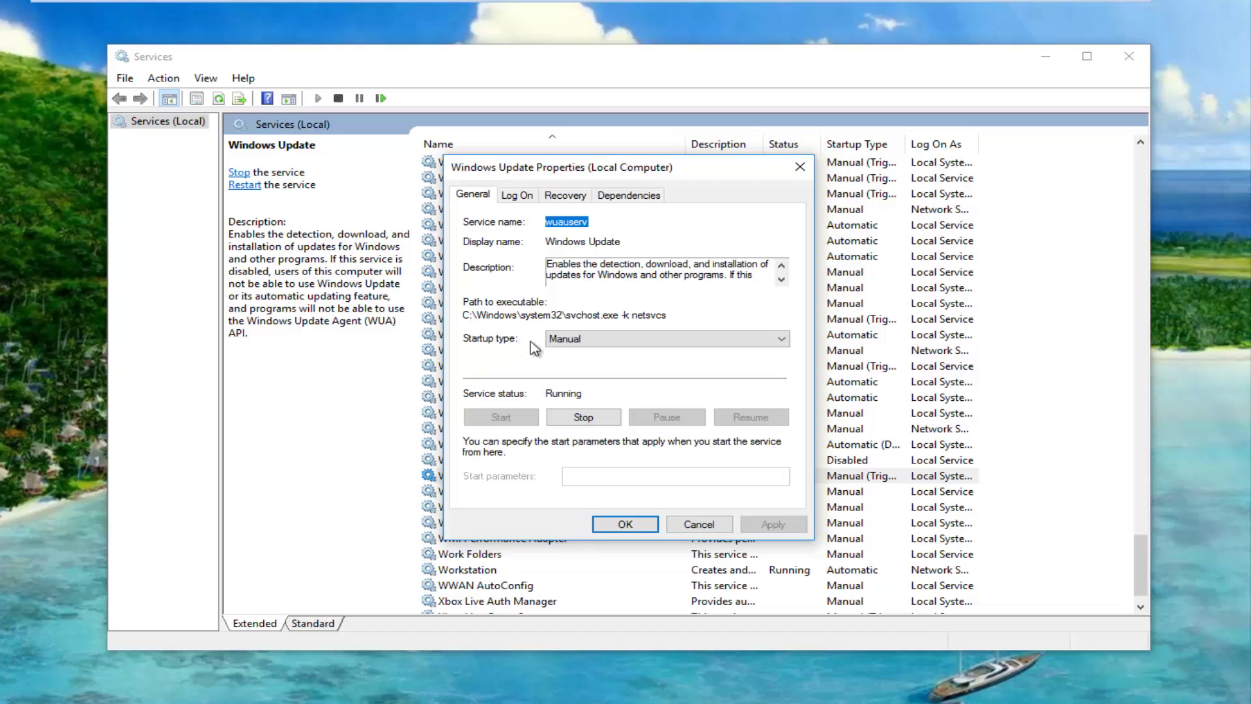
left_click(569, 339)
left_click(581, 365)
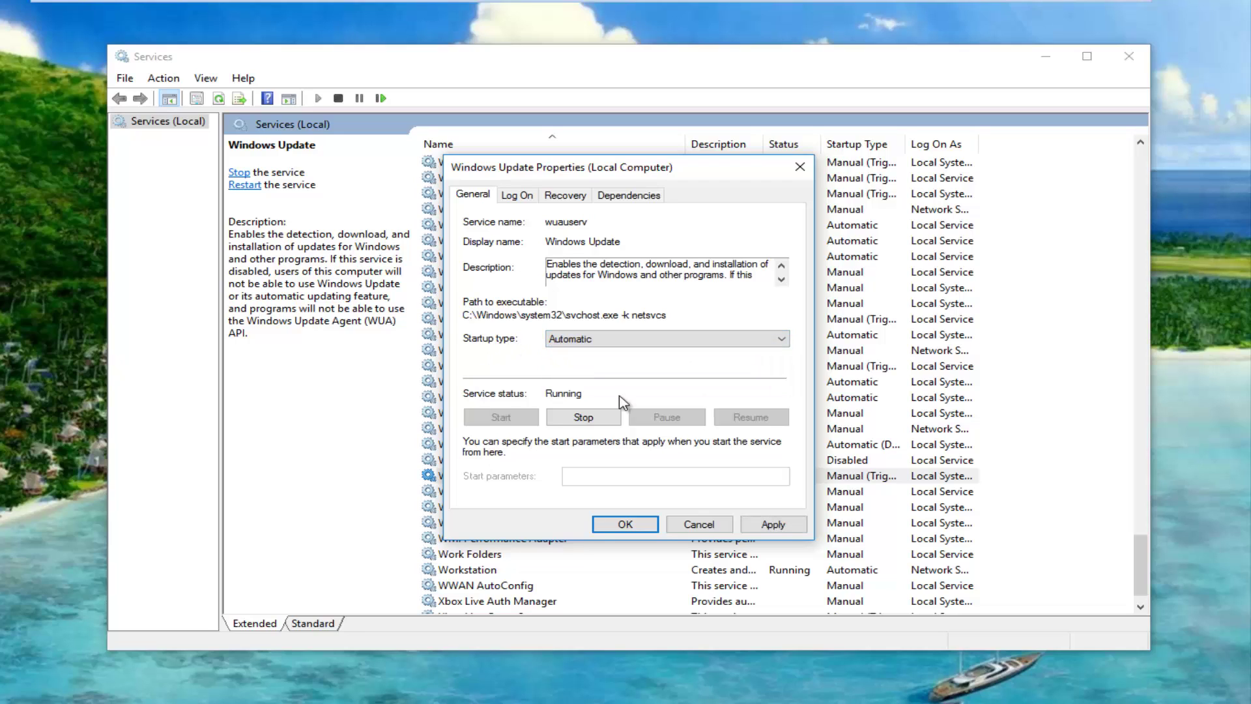
left_click(773, 524)
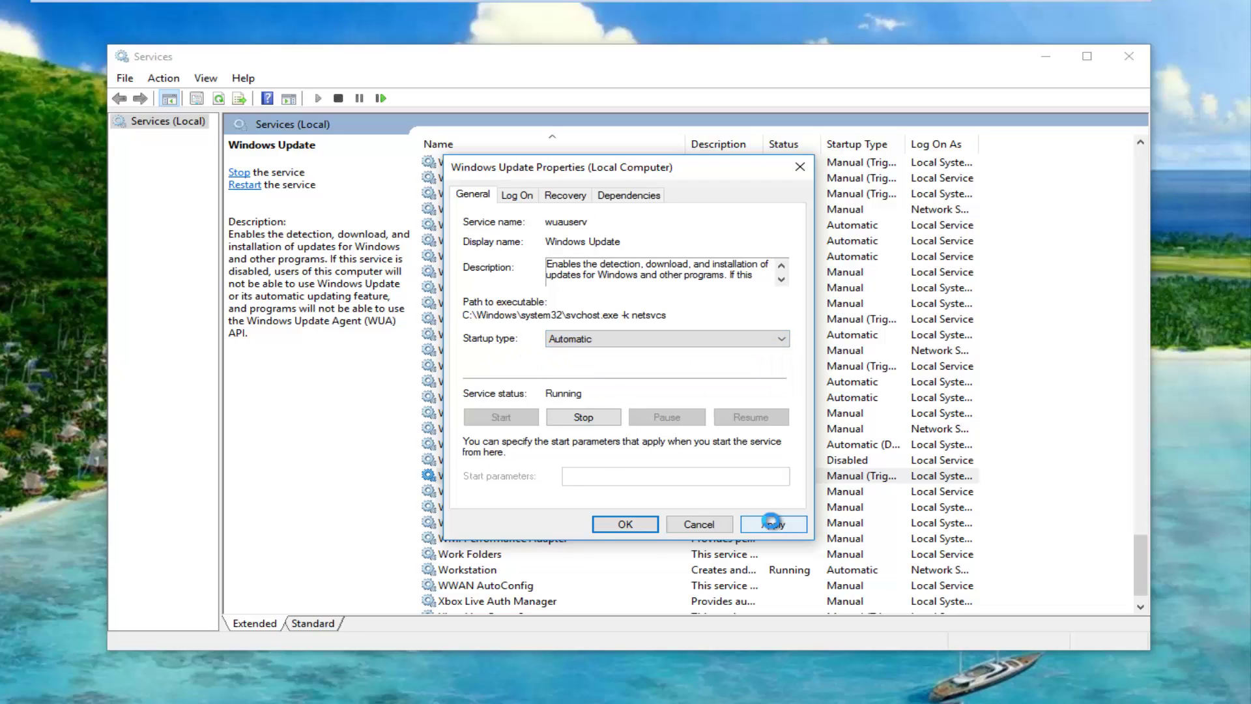
left_click(625, 525)
left_click_drag(1137, 565, 1069, 151)
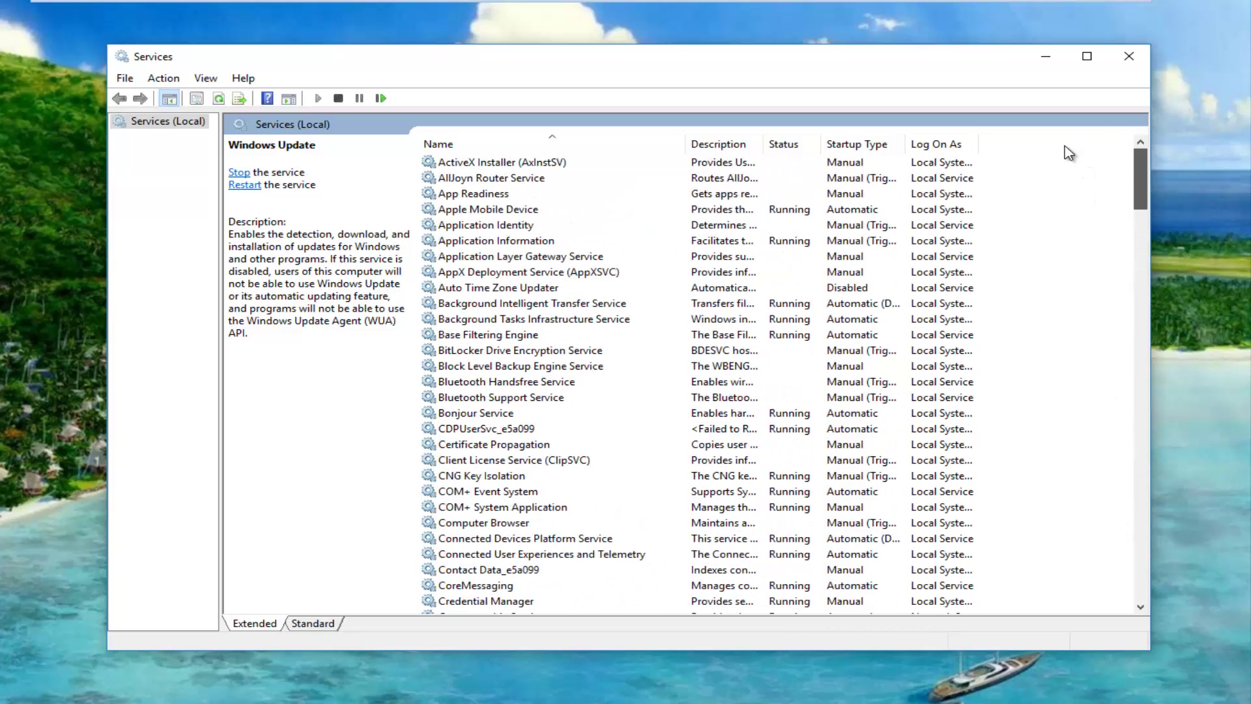
Step: Verify Background Intelligent Transfer Service startup is Automatic (Delayed Start), leaving properties unchanged
left_click(489, 321)
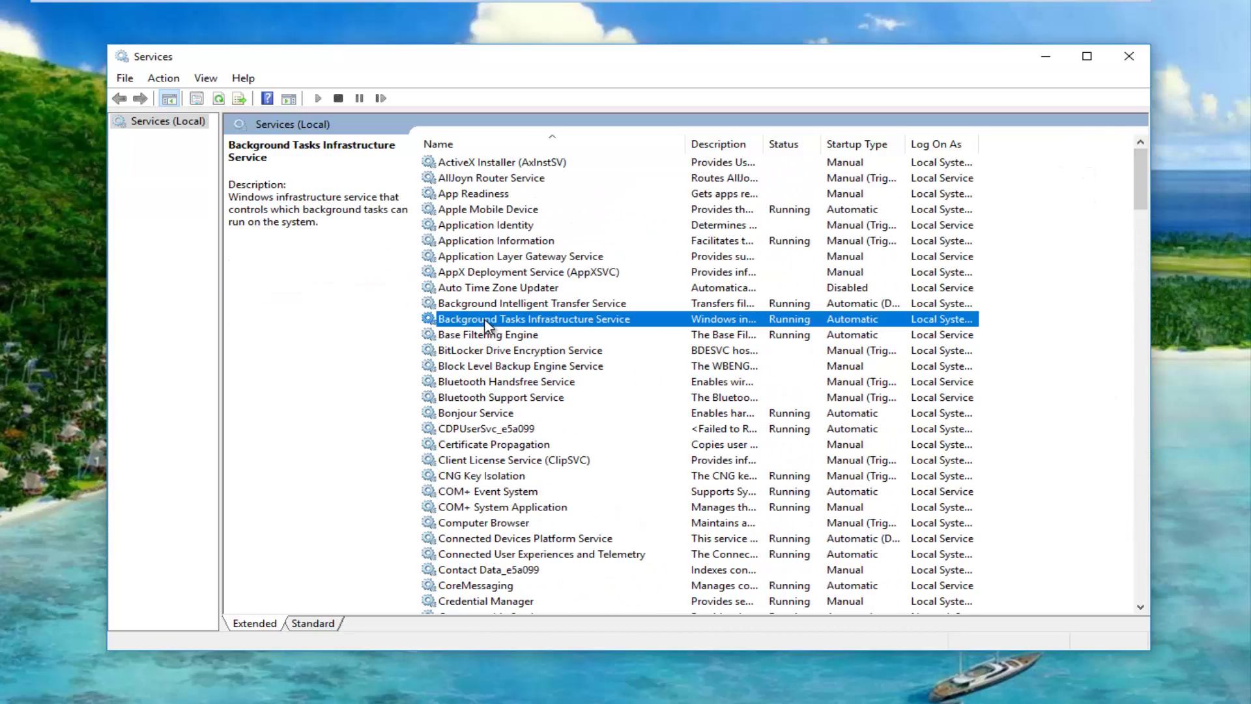
left_click(485, 304)
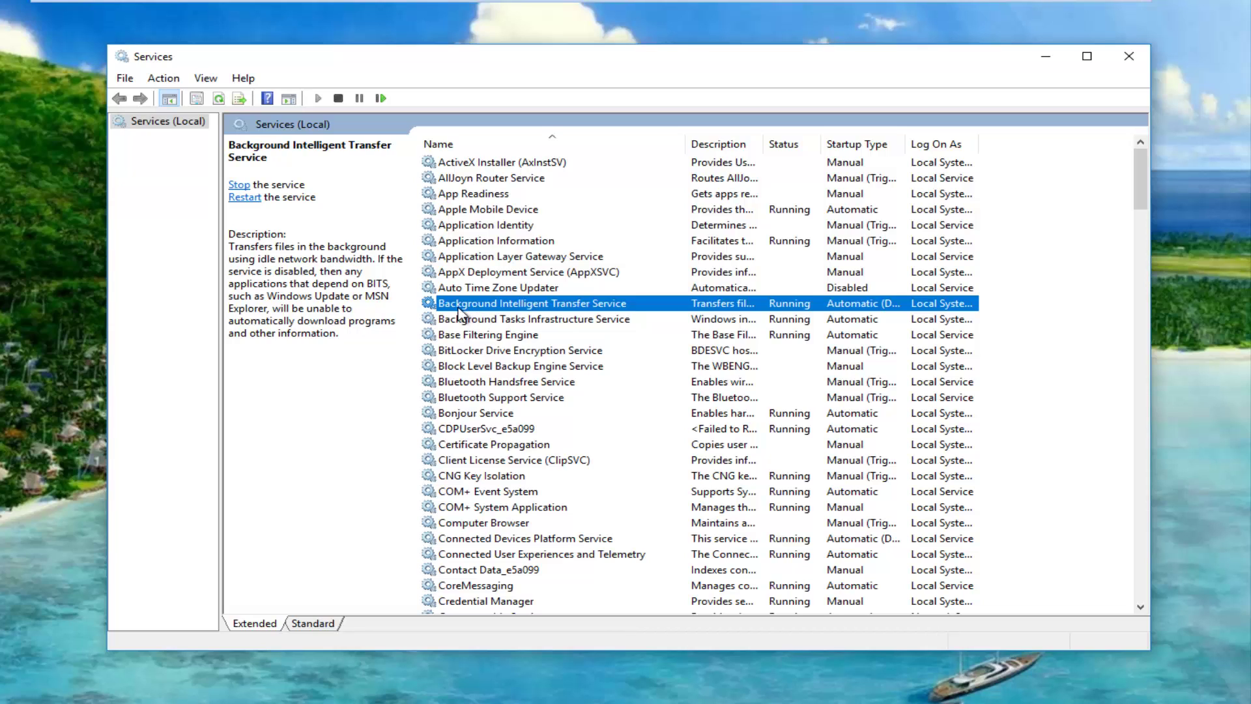
right_click(505, 309)
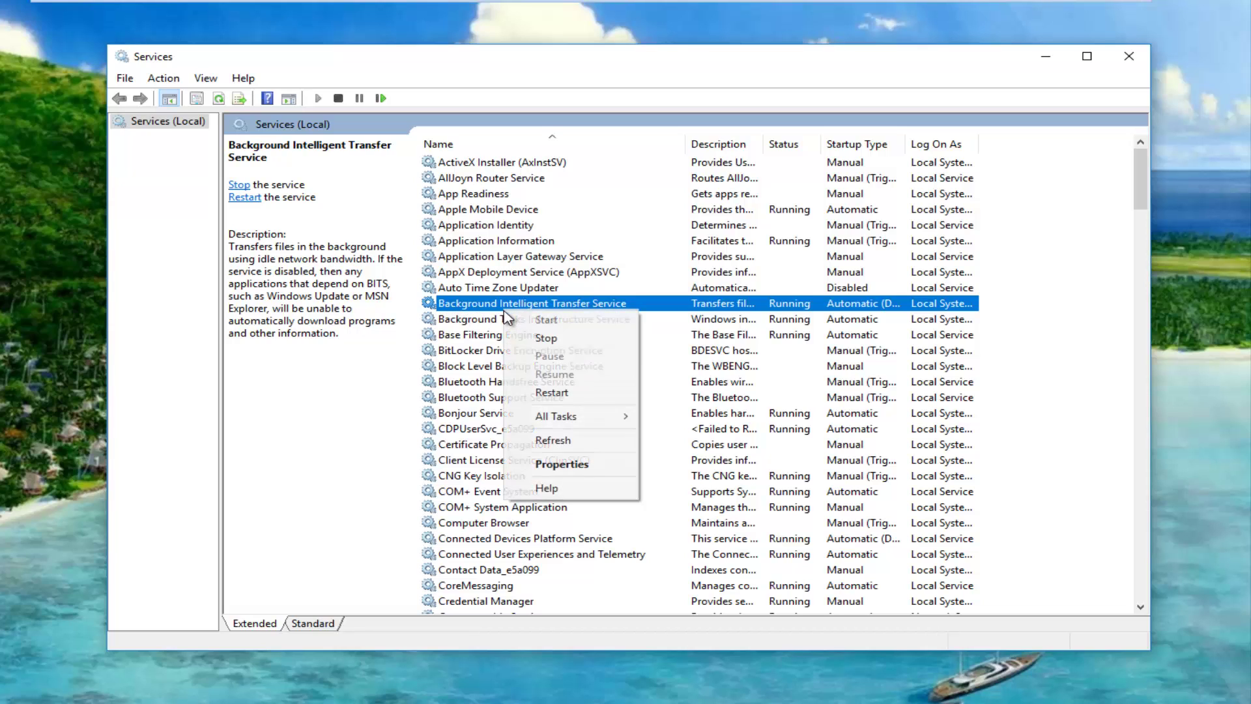
left_click(554, 466)
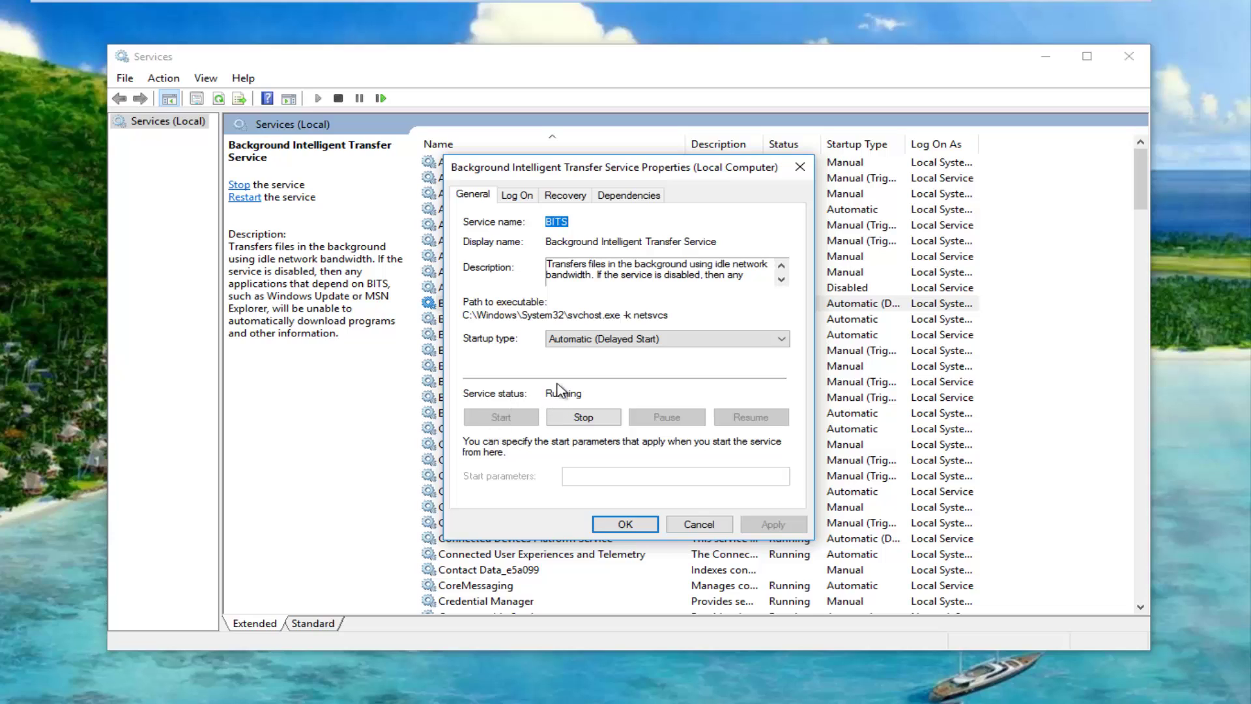
left_click(596, 339)
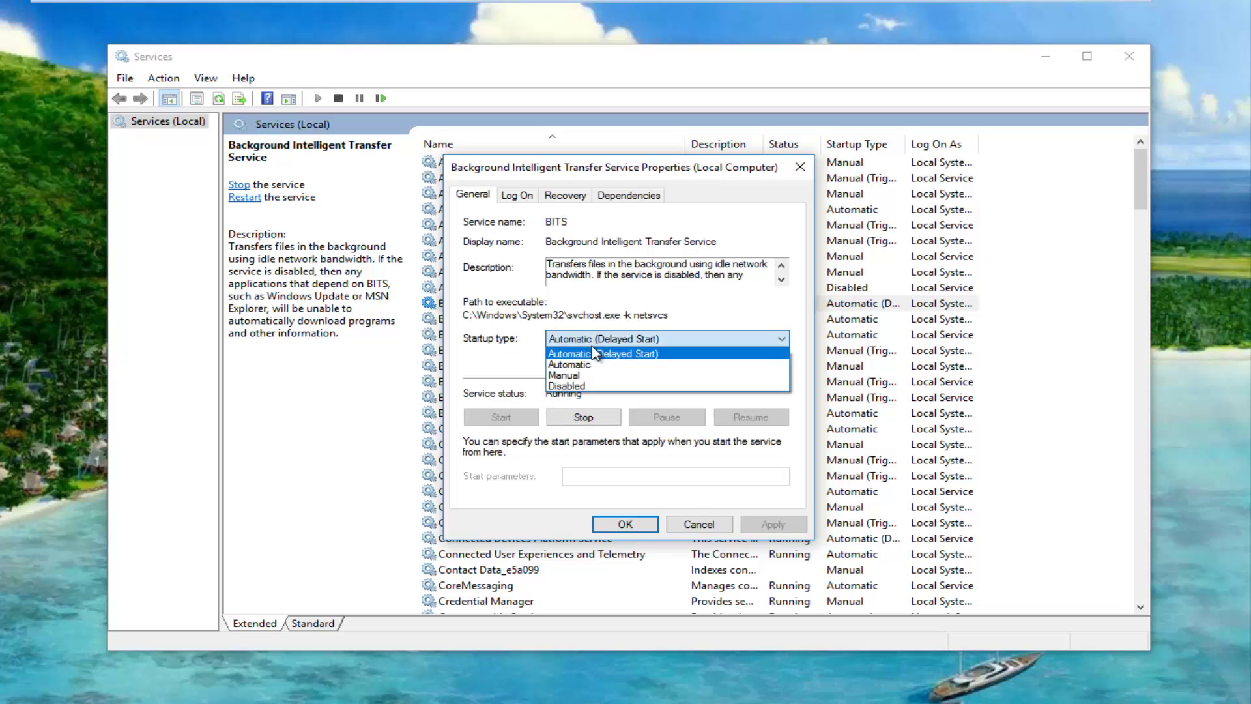
left_click(494, 353)
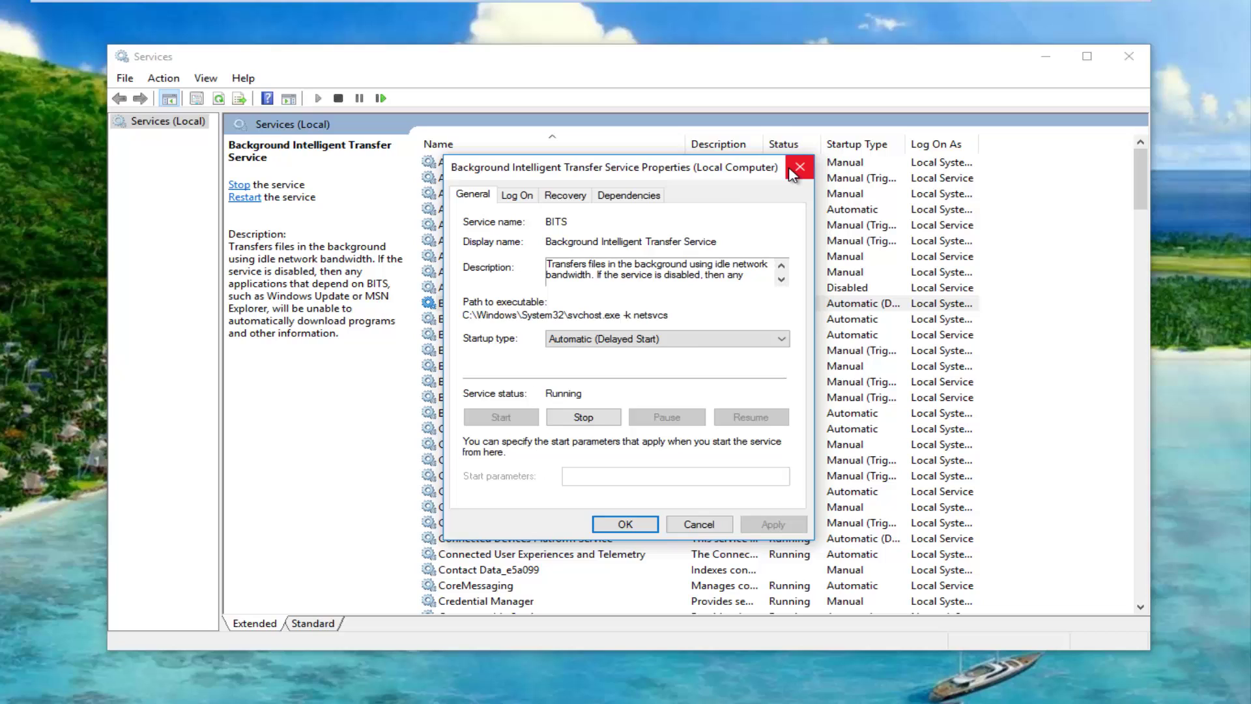
left_click(799, 168)
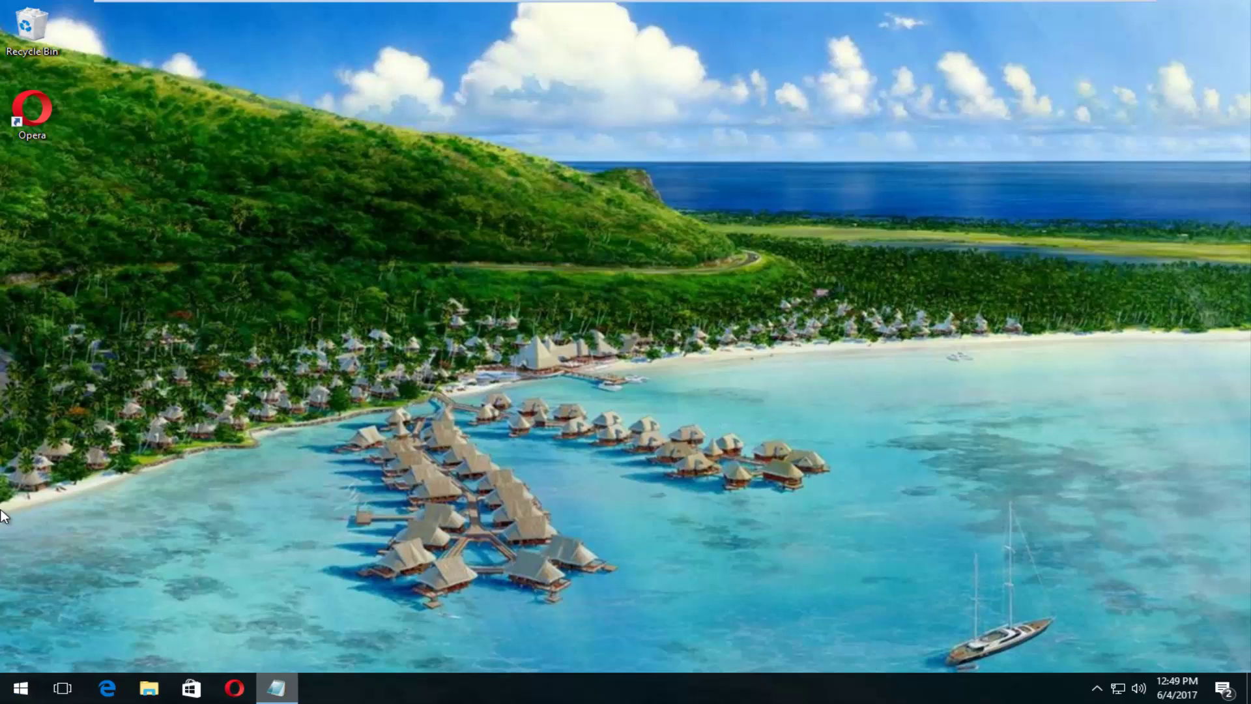
Step: Launch Command Prompt (Admin) from the Start quick menu and approve the UAC prompt
right_click(10, 691)
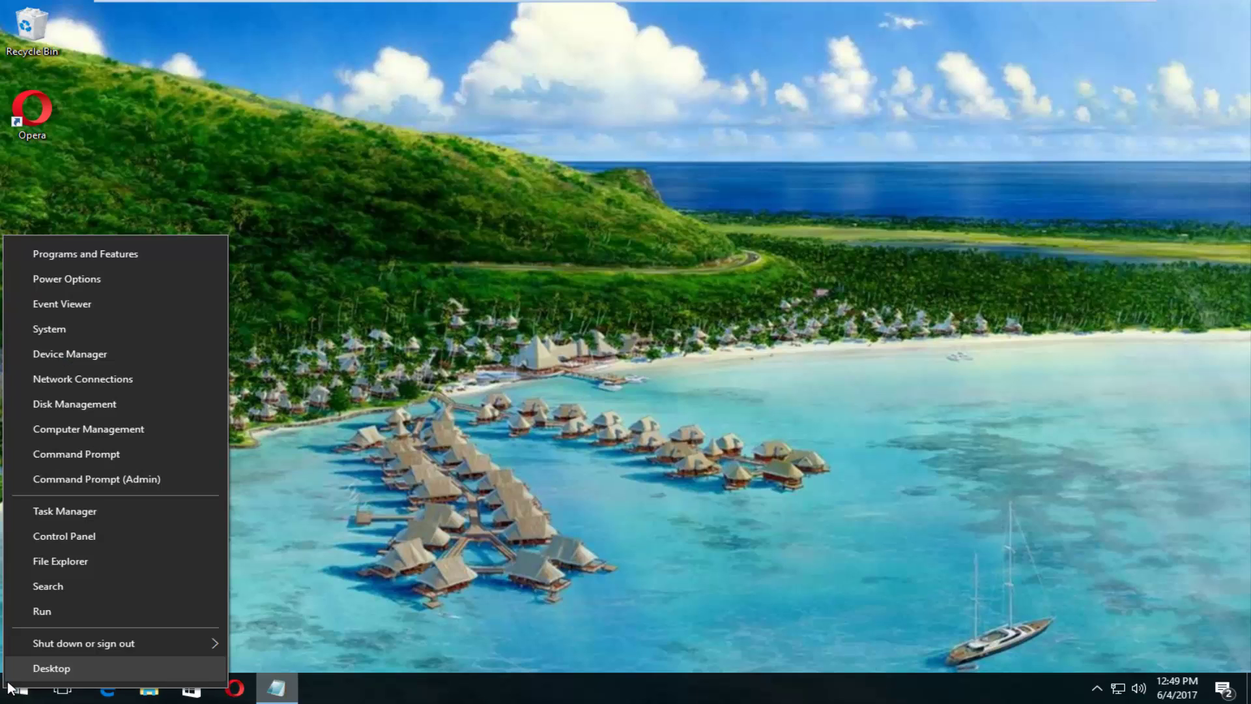
left_click(88, 481)
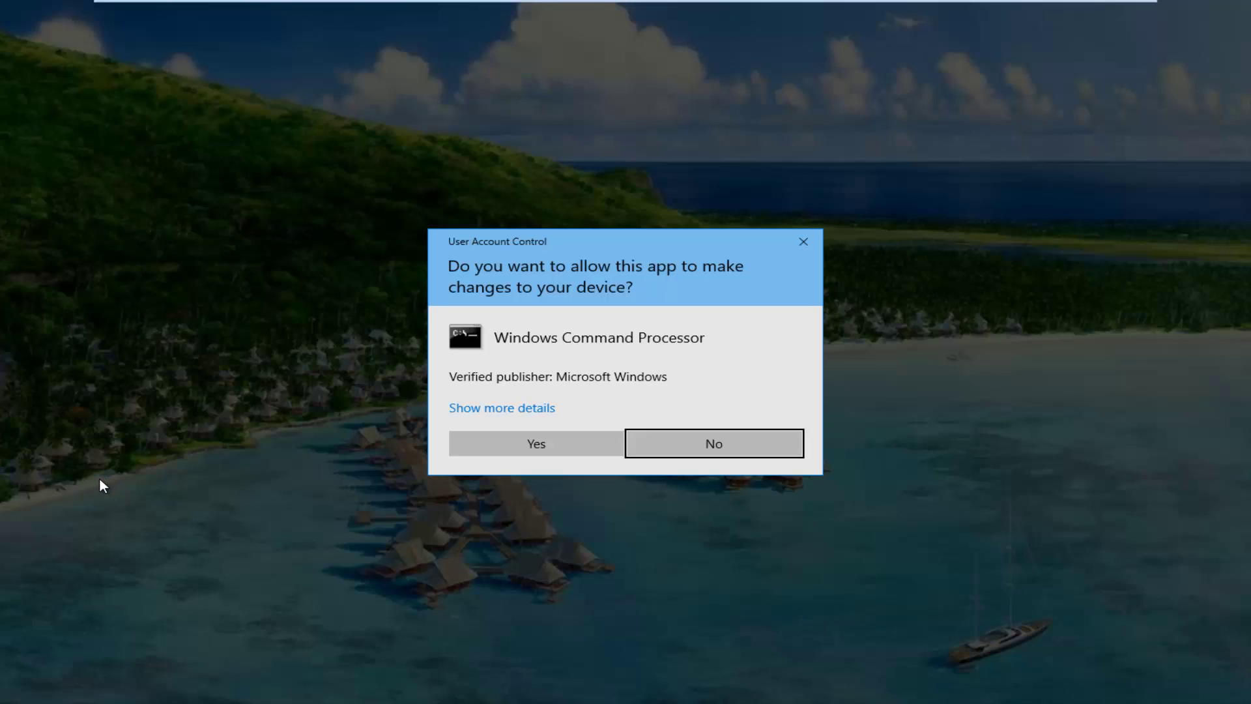
left_click(536, 443)
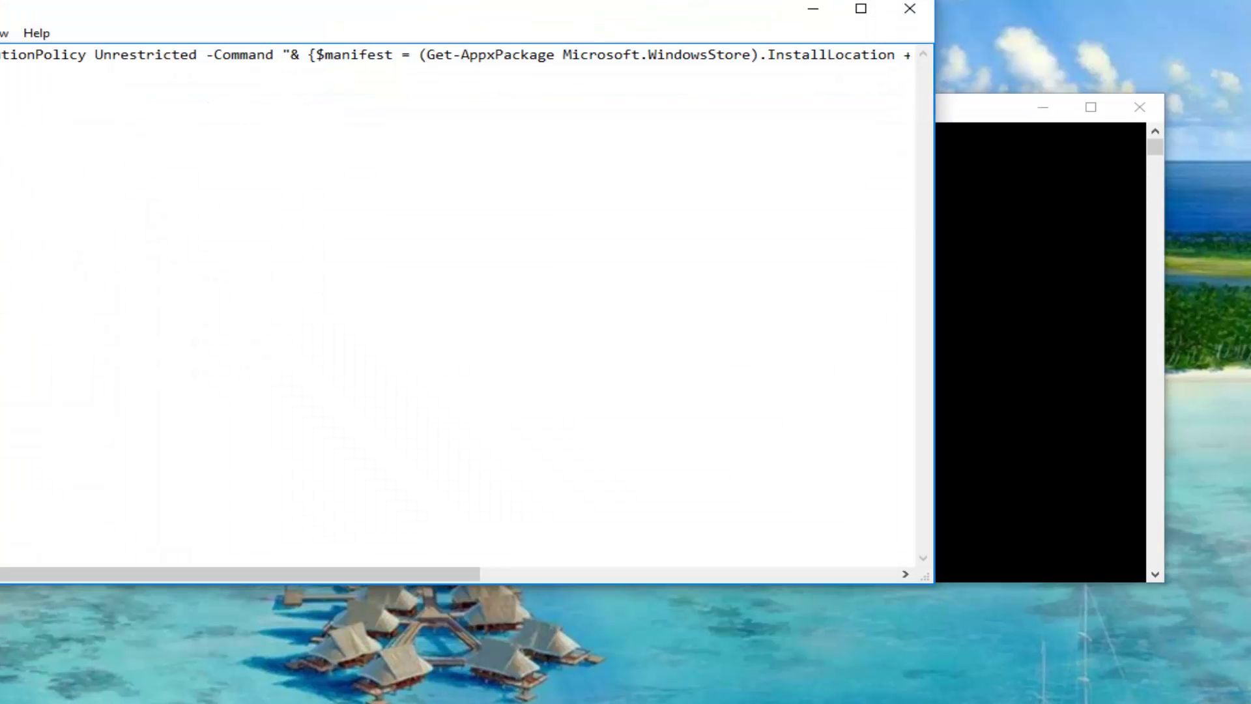
Step: Select all of the PowerShell command in Notepad, then close Notepad without saving
key("ctrl+a")
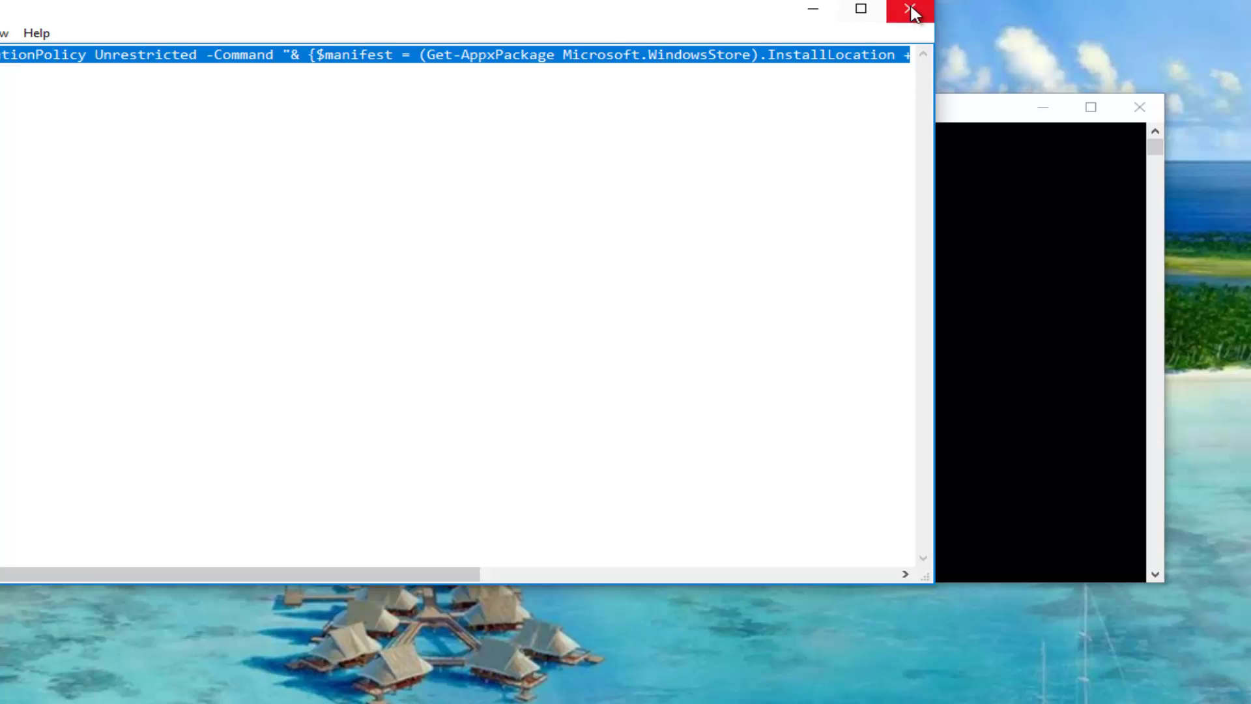
left_click(910, 9)
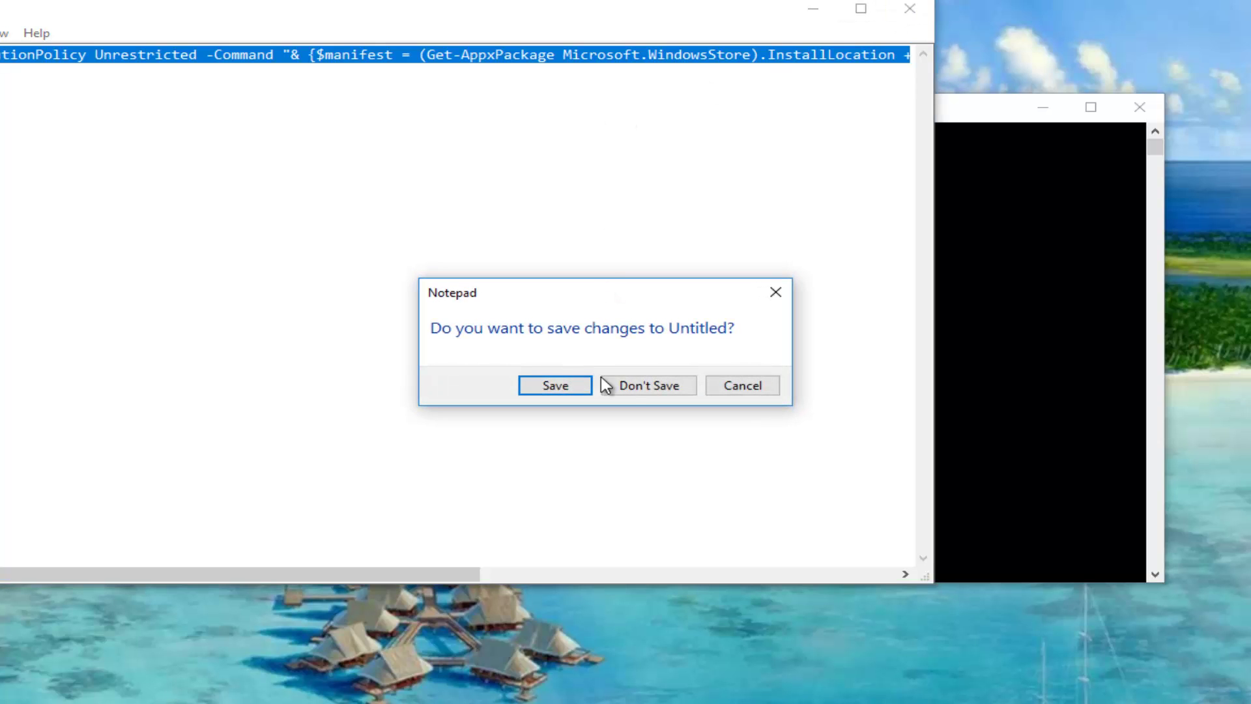
left_click(636, 385)
Step: Paste and run the Windows Store re-register PowerShell command, then close Command Prompt
right_click(313, 109)
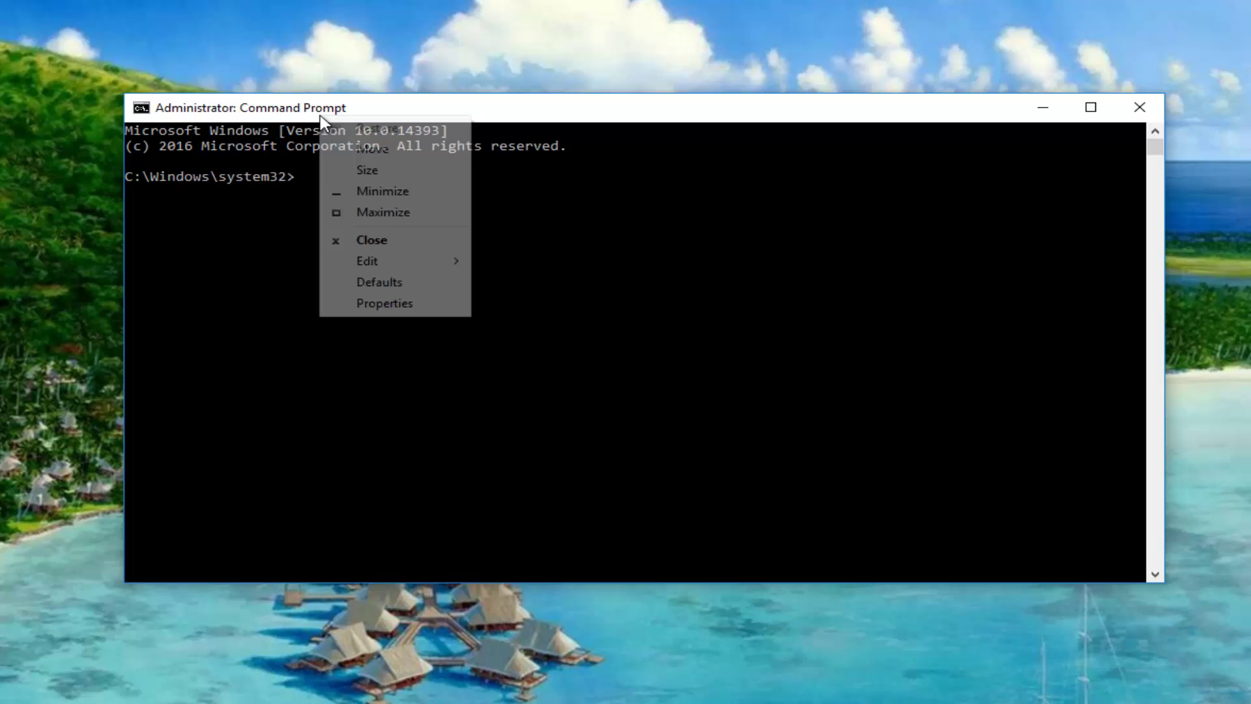
left_click(294, 123)
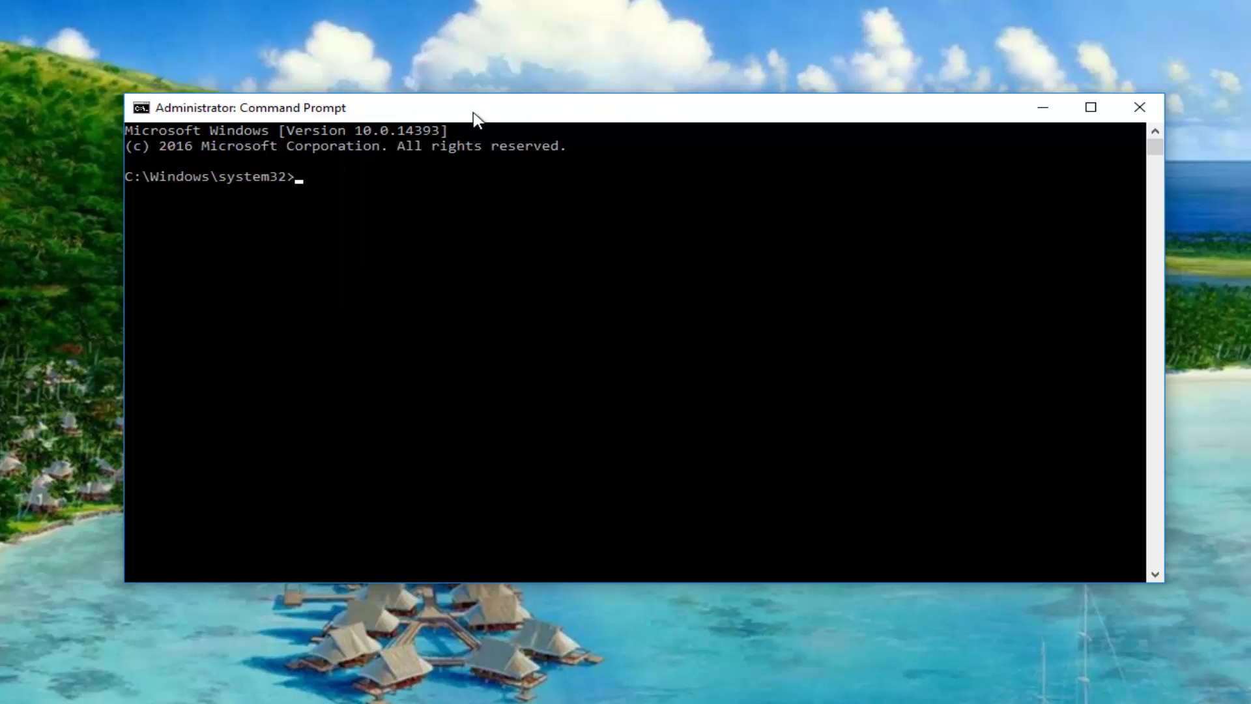
right_click(414, 109)
mouse_move(481, 252)
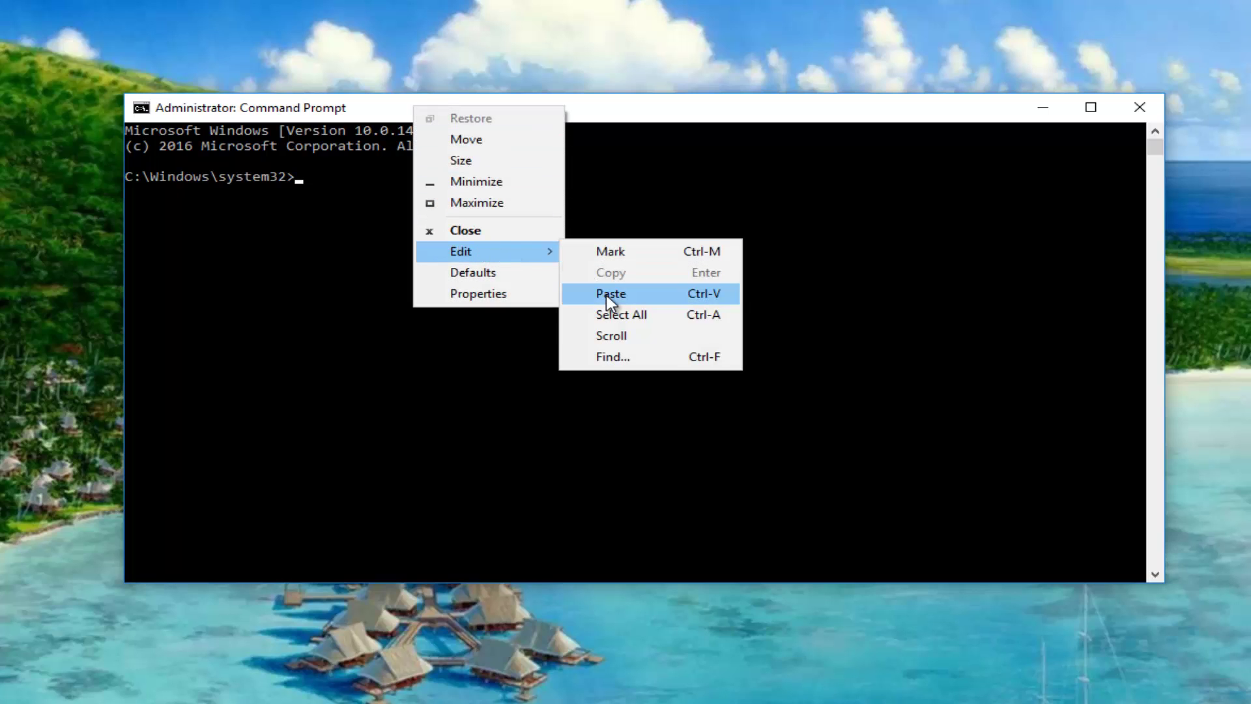
left_click(610, 294)
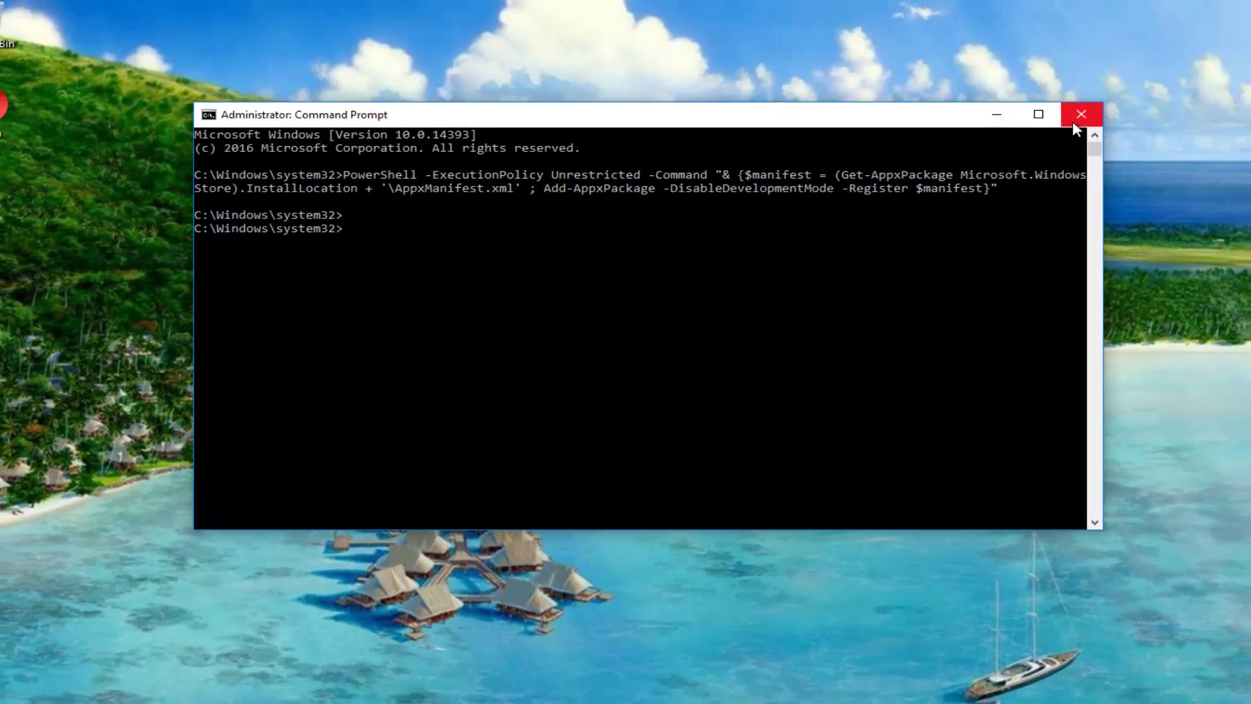
left_click(1080, 114)
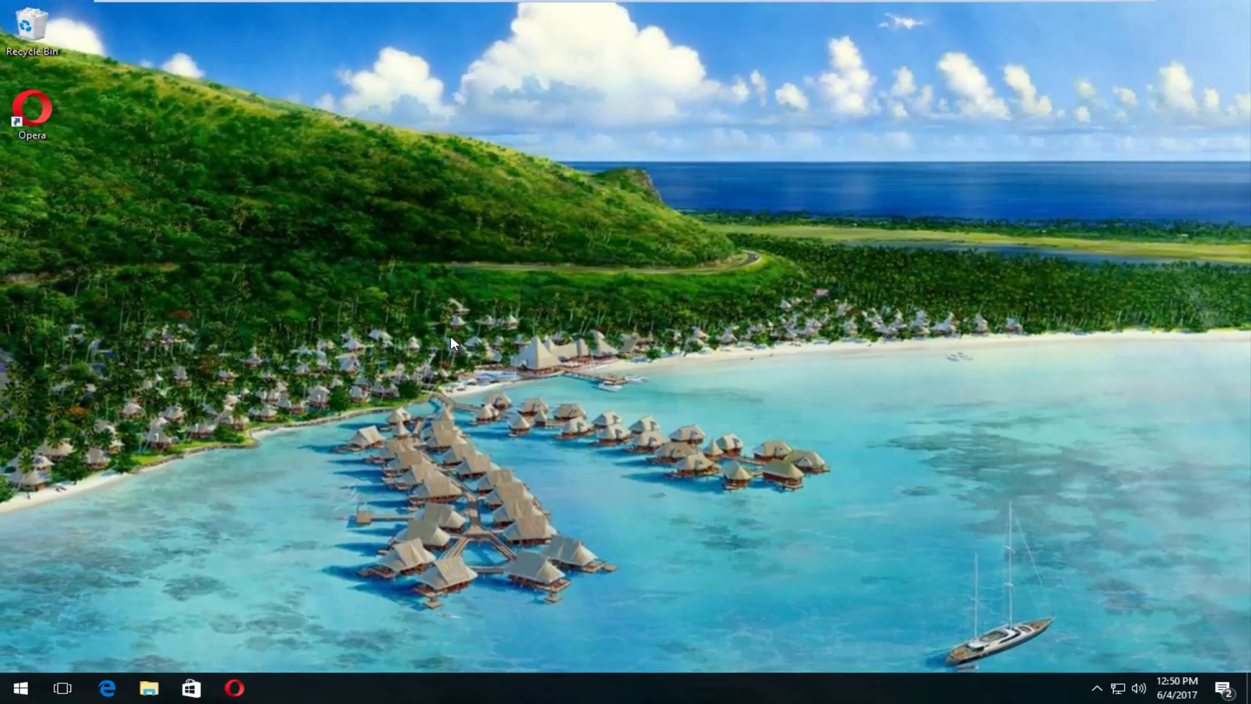